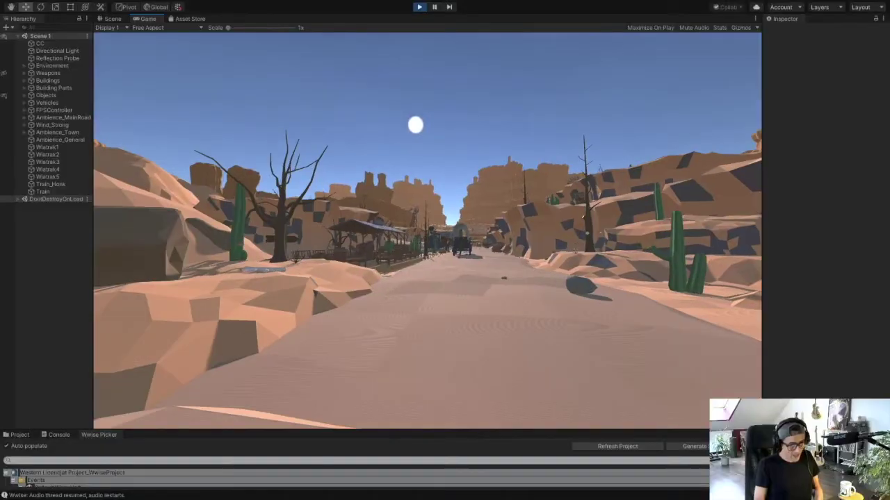
Step: Walk the player along the desert road in the running game, past the covered wagon to the steam locomotive
key(w)
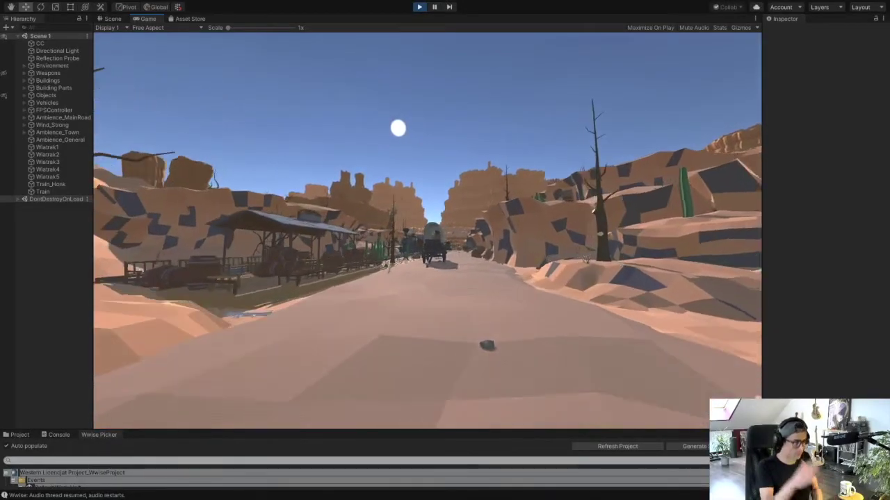
key(w)
key(w)
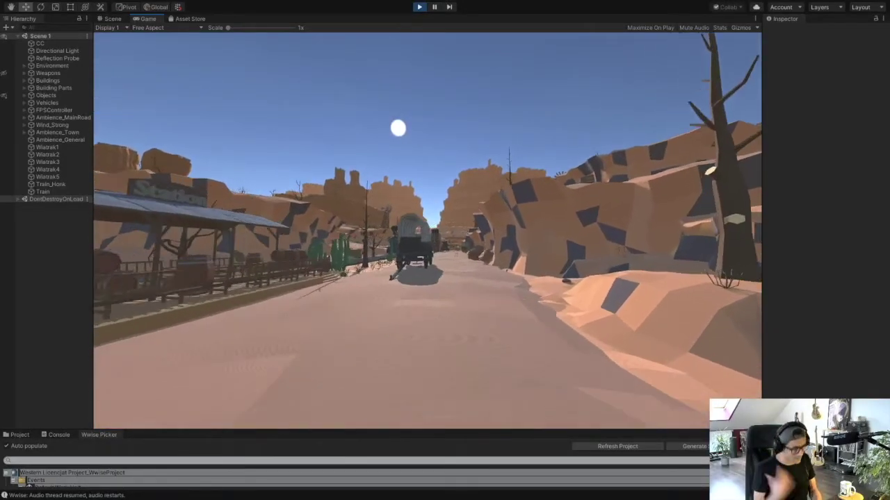
key(w)
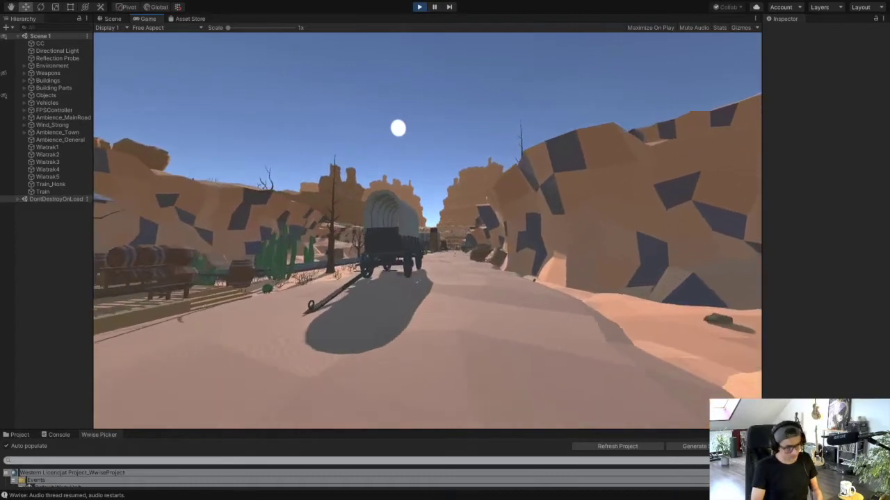
key(w)
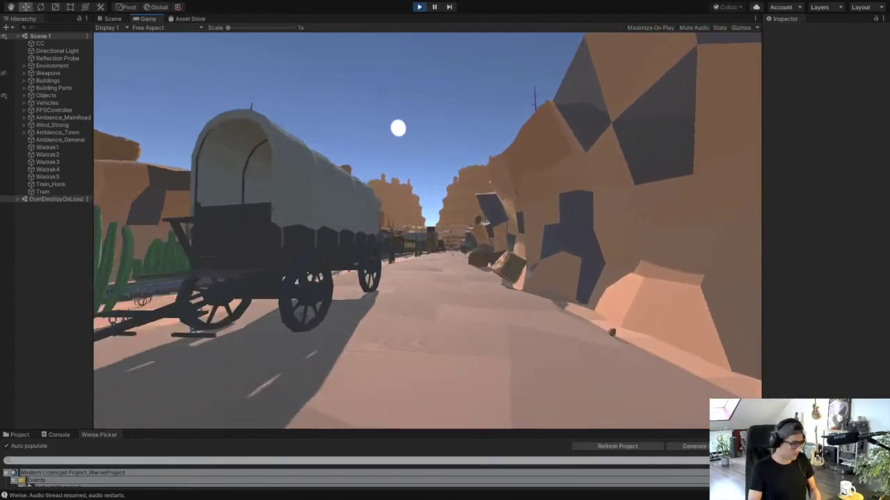
key(w)
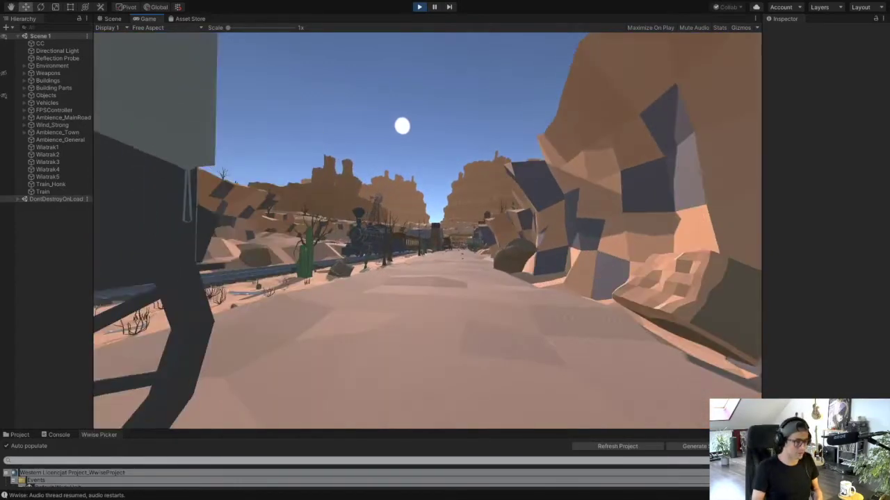
key(w)
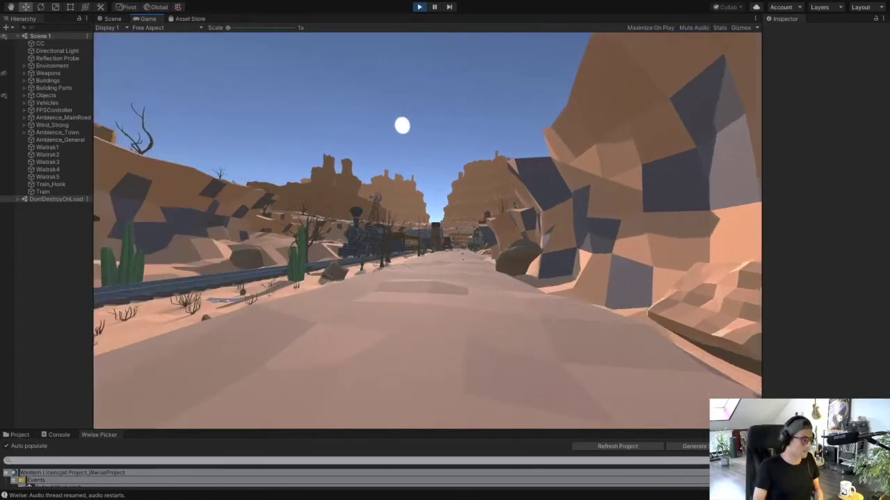
key(w)
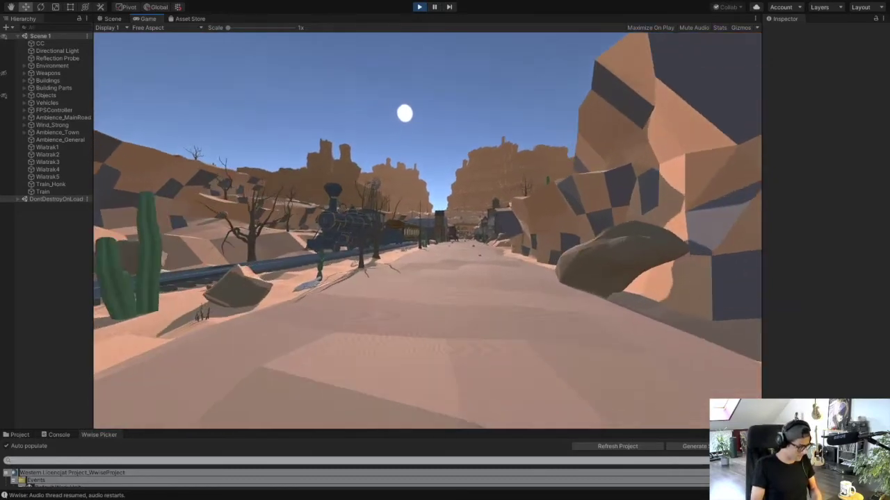
key(w)
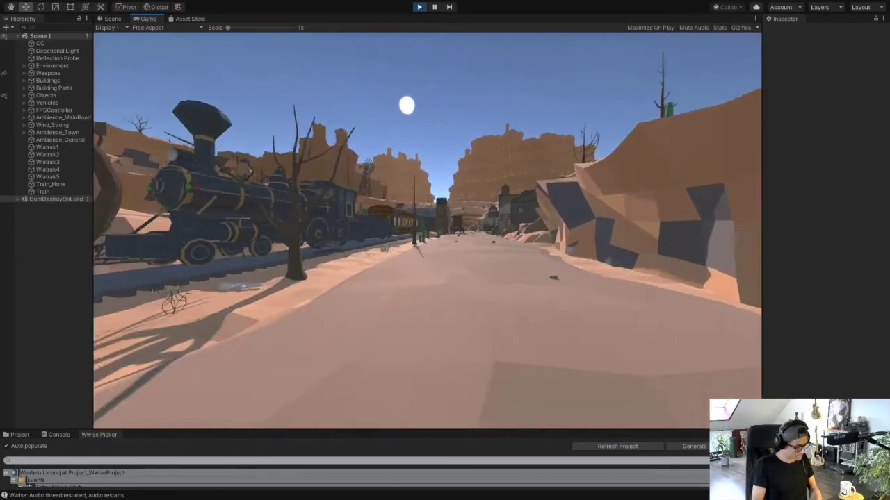
Step: Approach the steam locomotive and its tender for a close look, and back away onto the road
key(w)
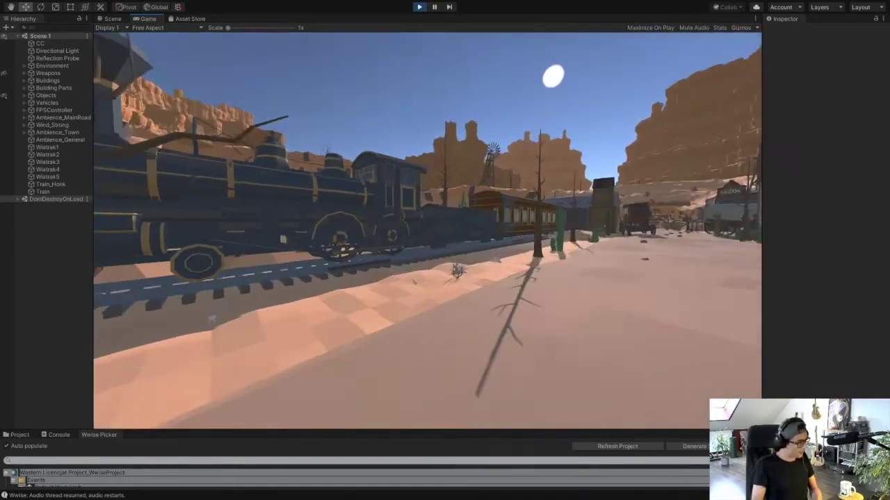
key(w)
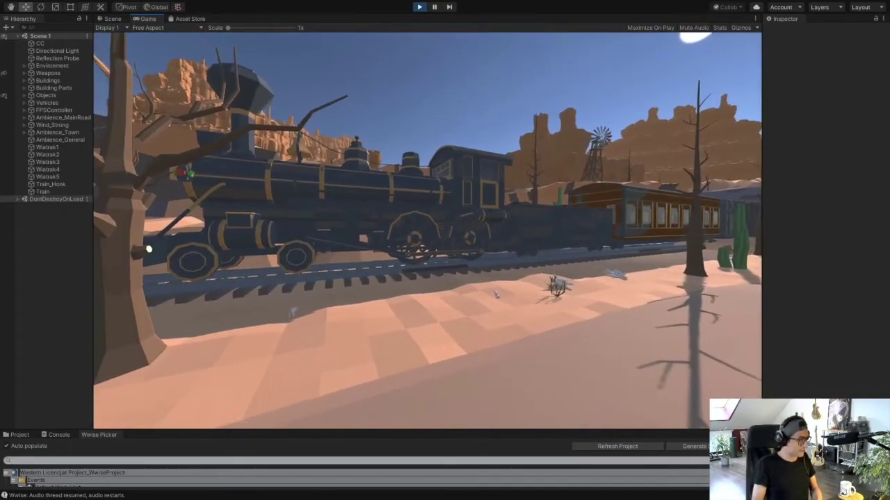
key(w)
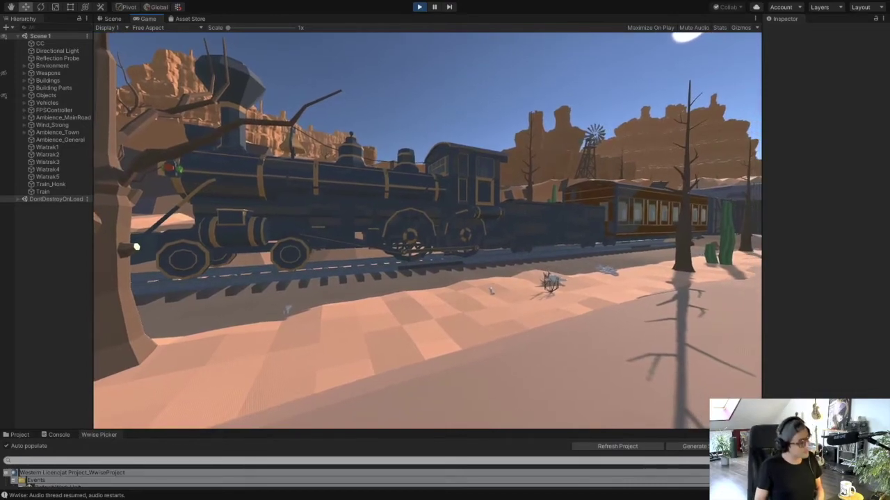
key(w)
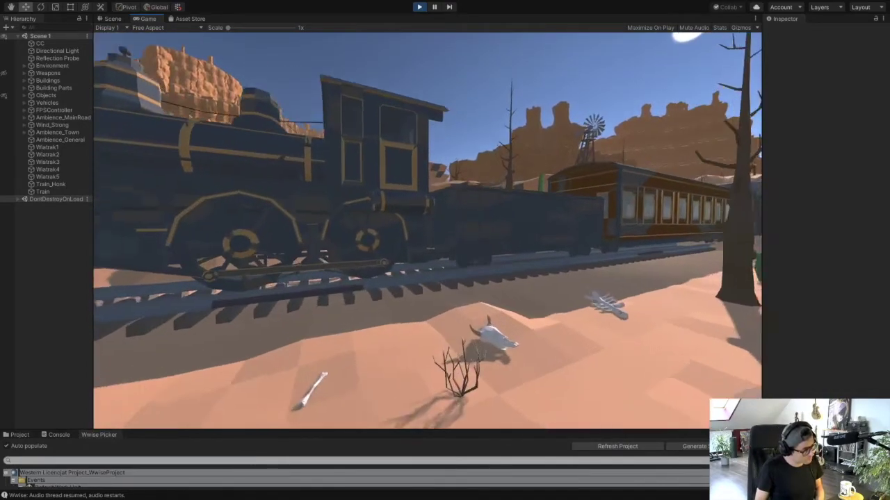
key(w)
key(d)
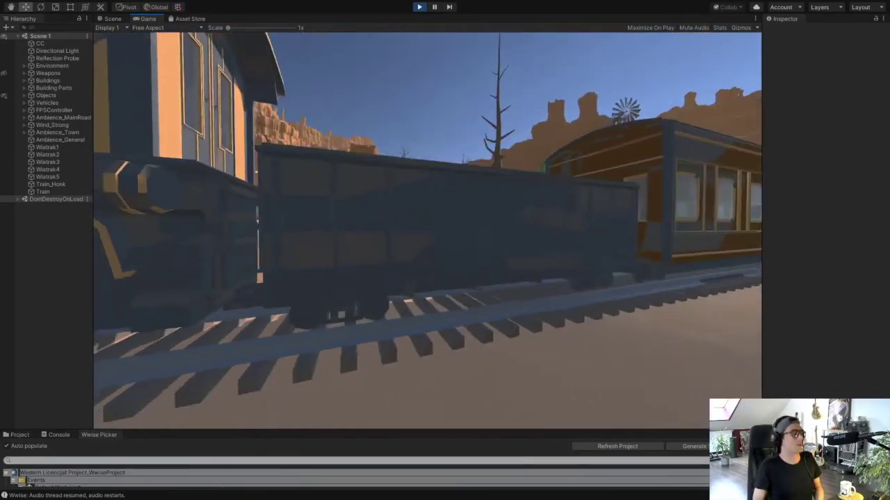
key(s)
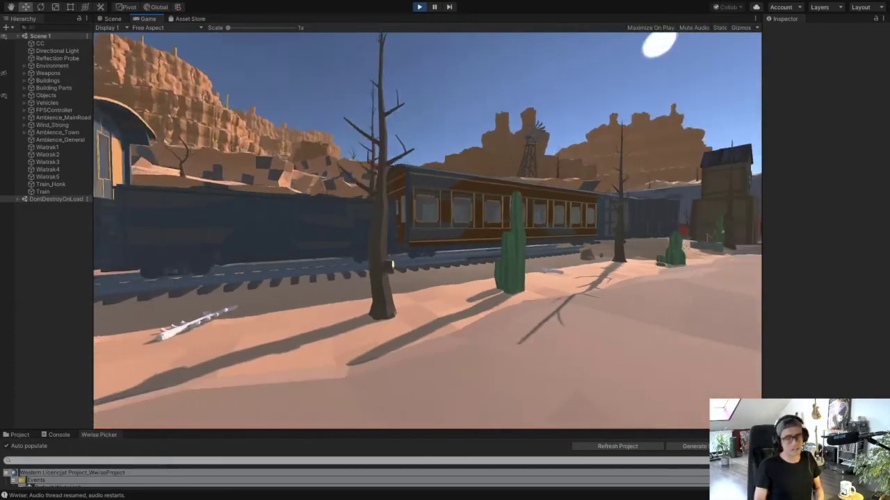
Step: Walk past the passenger cars and clock tower into the town square facing the saloon
key(w)
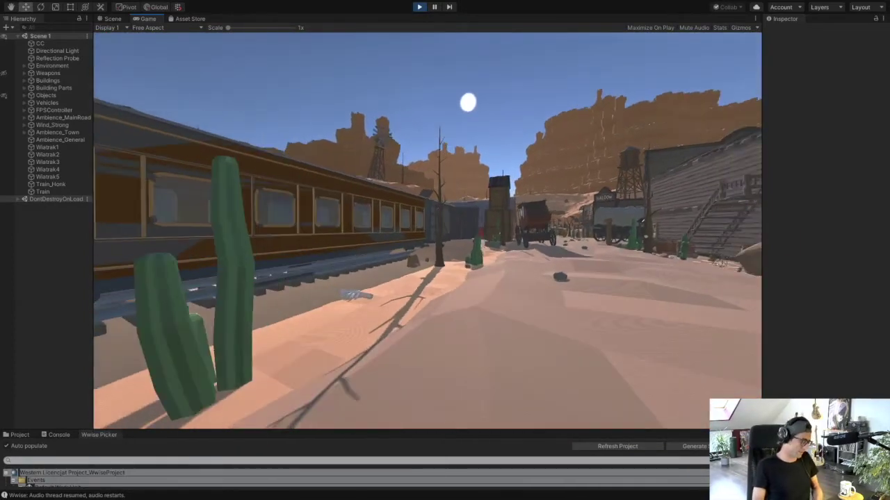
key(w)
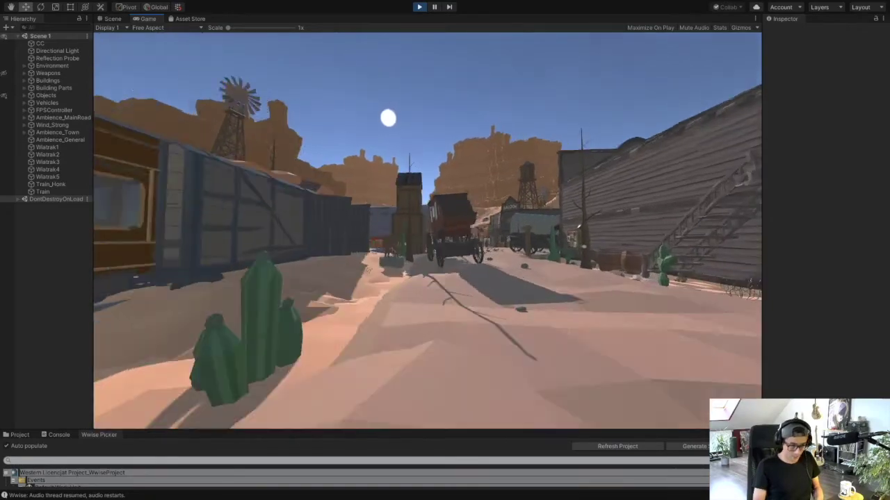
key(w)
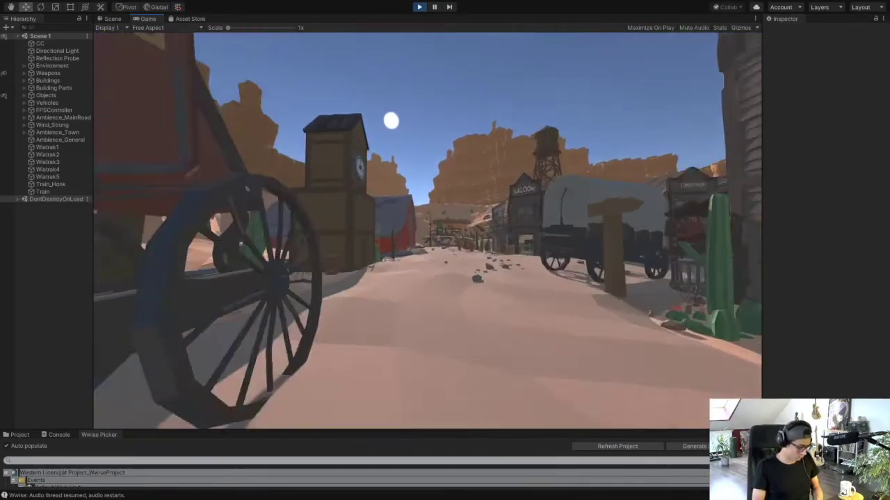
key(w)
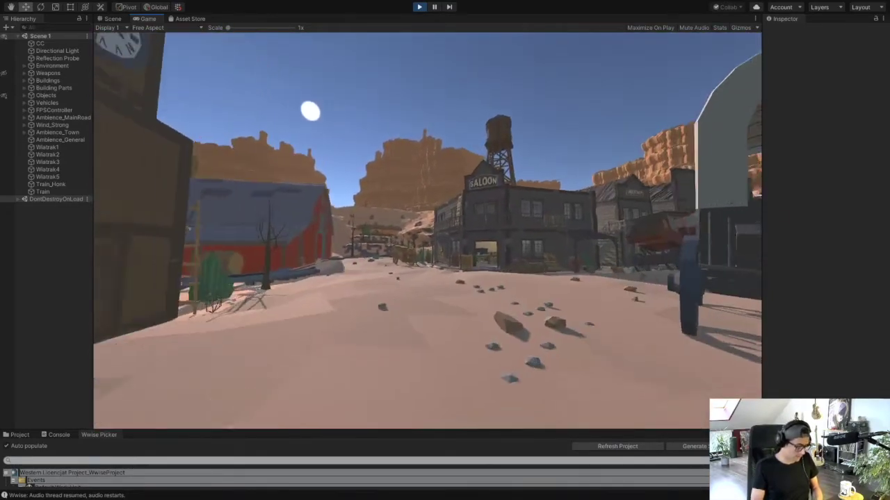
key(w)
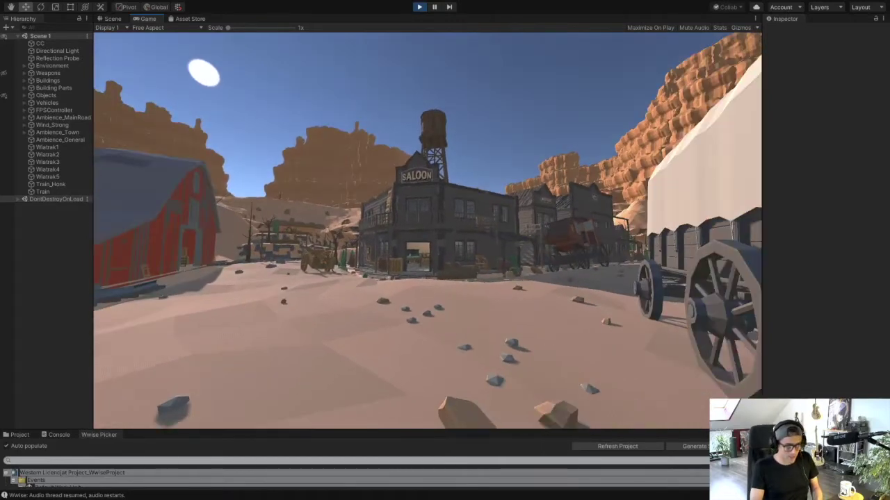
key(w)
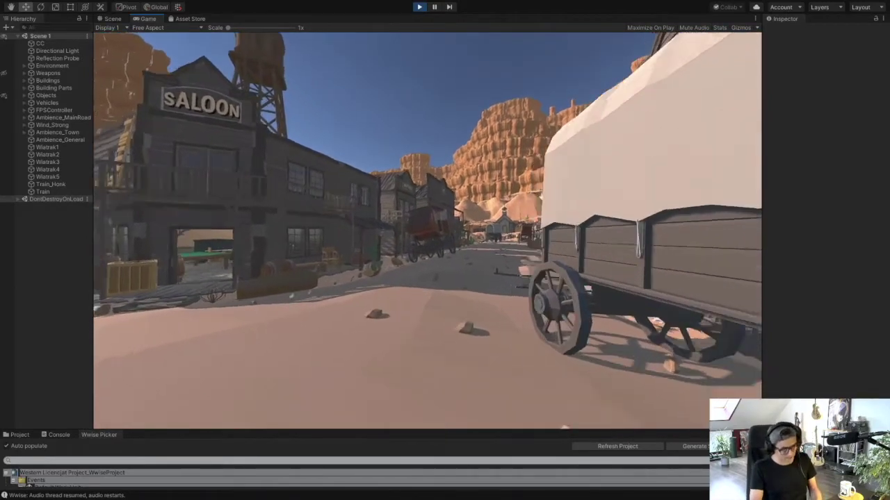
Step: Explore the main street from the saloon past the undertaker and supply store to the hotel and sheriff's office
key(w)
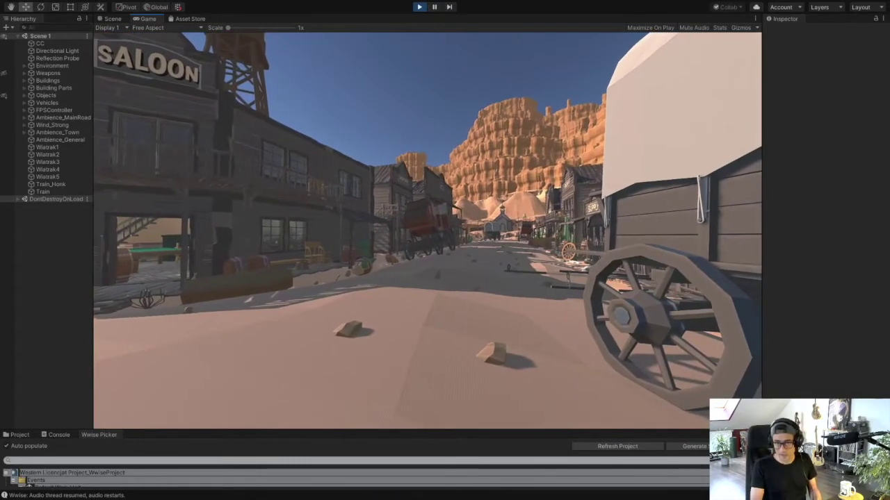
key(w)
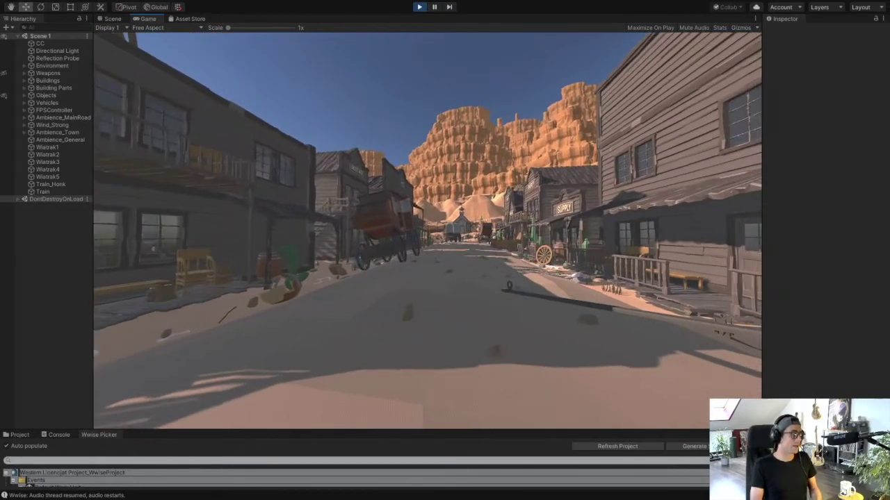
key(w)
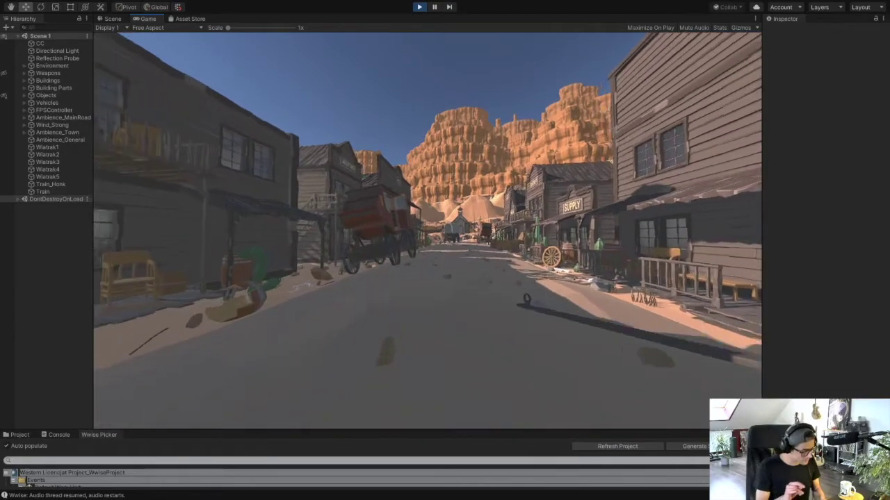
key(d)
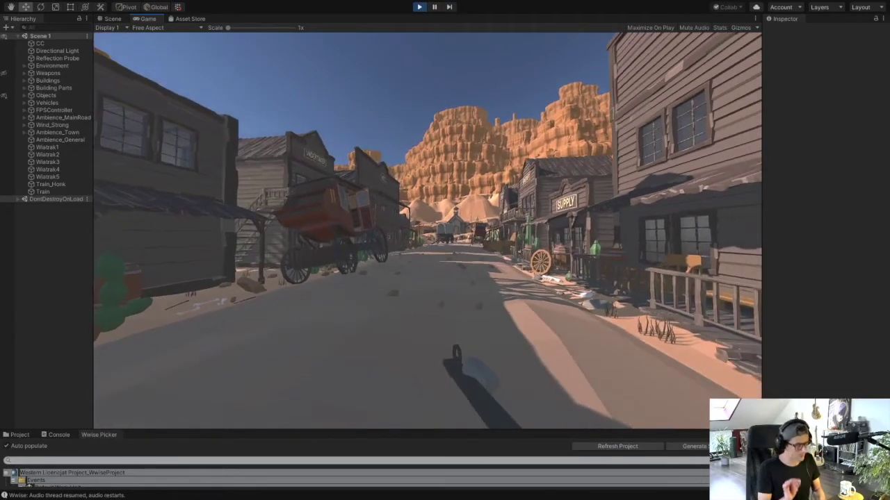
key(w)
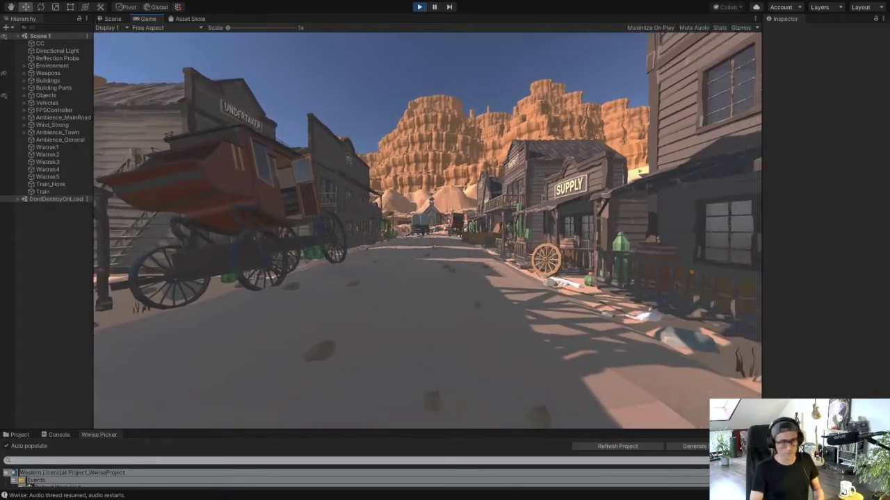
key(w)
key(w)
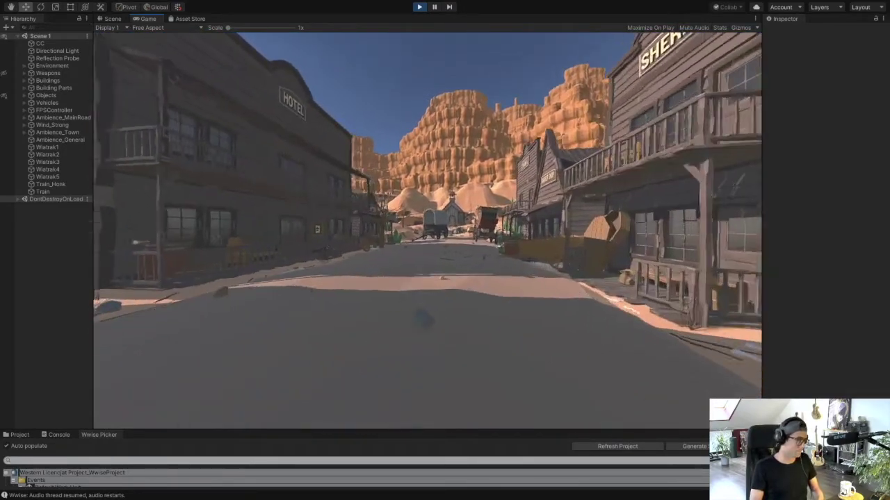
Step: Continue past the bank and between the parked wagons to the rocky ground by the church
key(w)
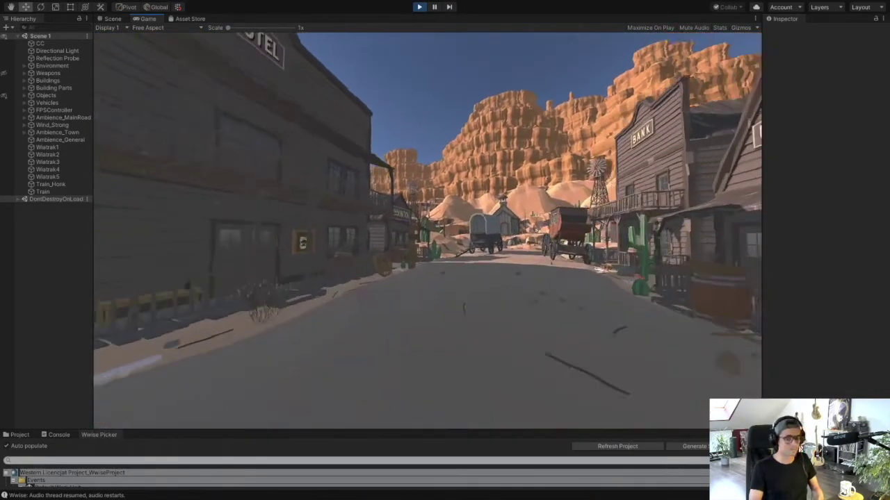
key(w)
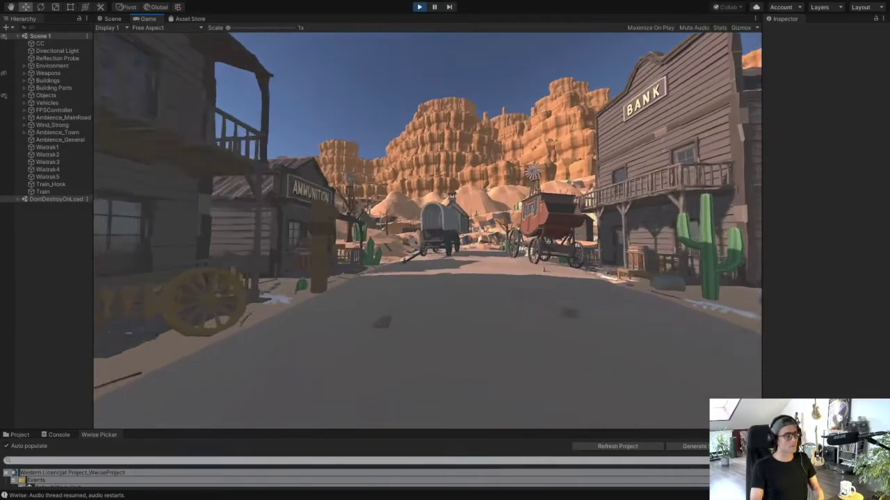
key(w)
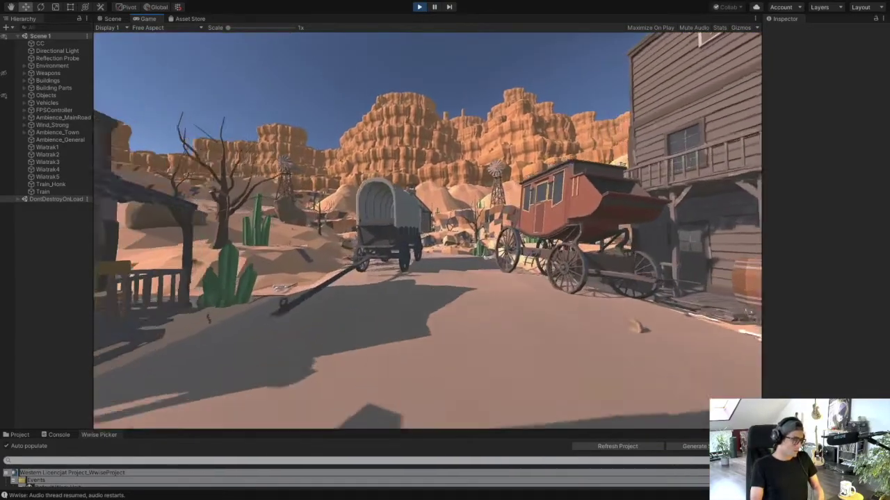
key(w)
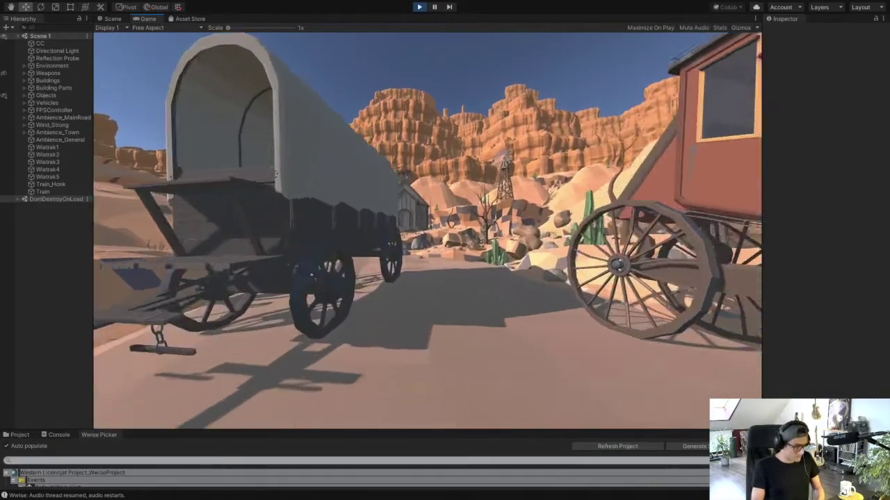
key(w)
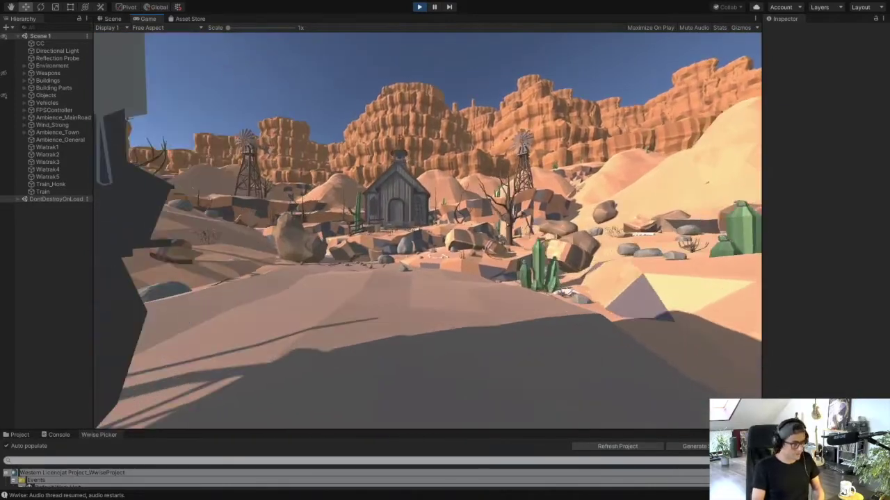
key(w)
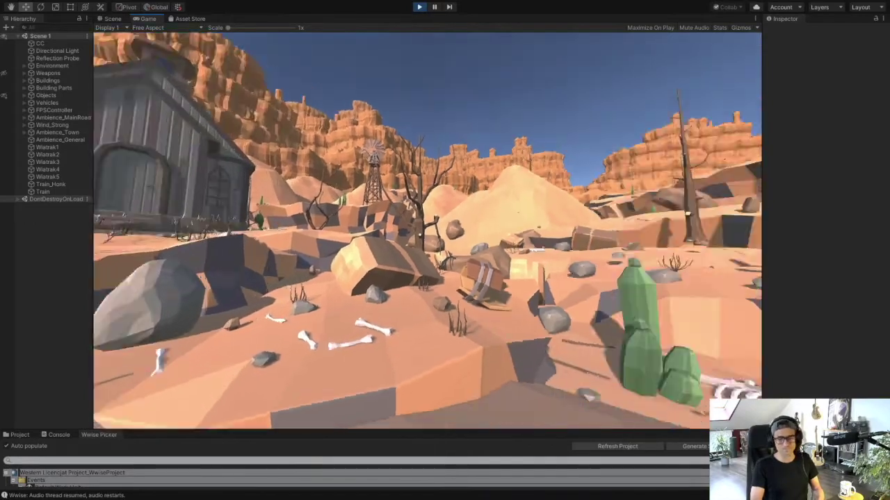
Step: Turn around at the church end of town and walk back to the saloon across from the red barn
key(w)
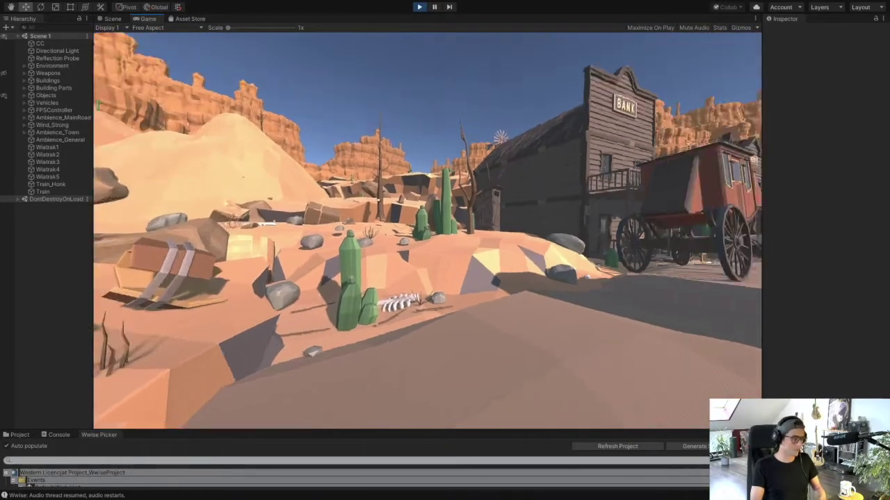
key(w)
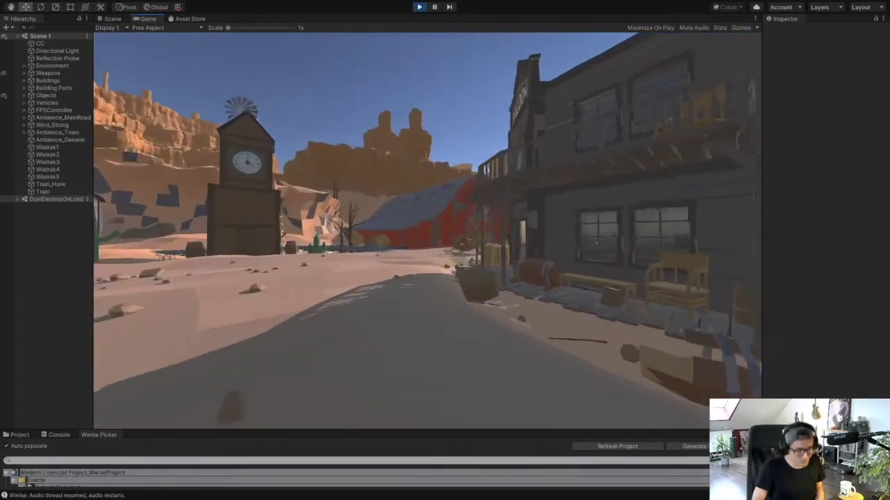
key(w)
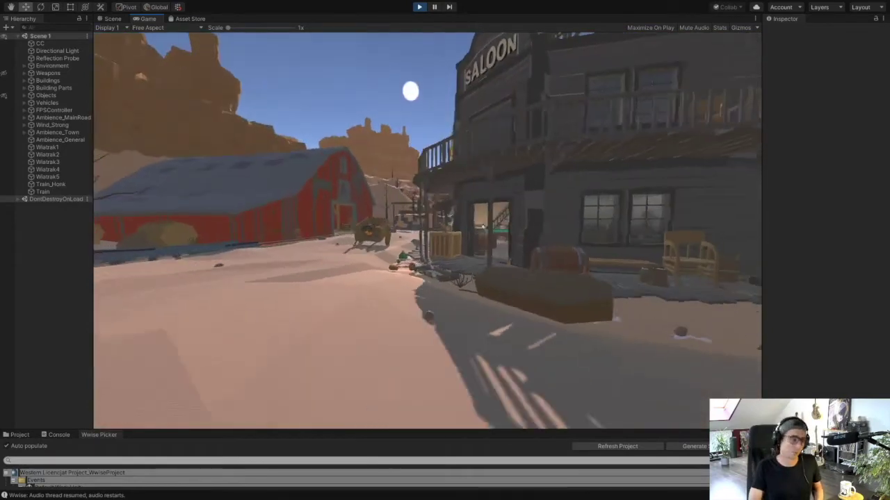
Step: Enter the saloon from the porch and explore its interior around the pool table, piano and bar
key(w)
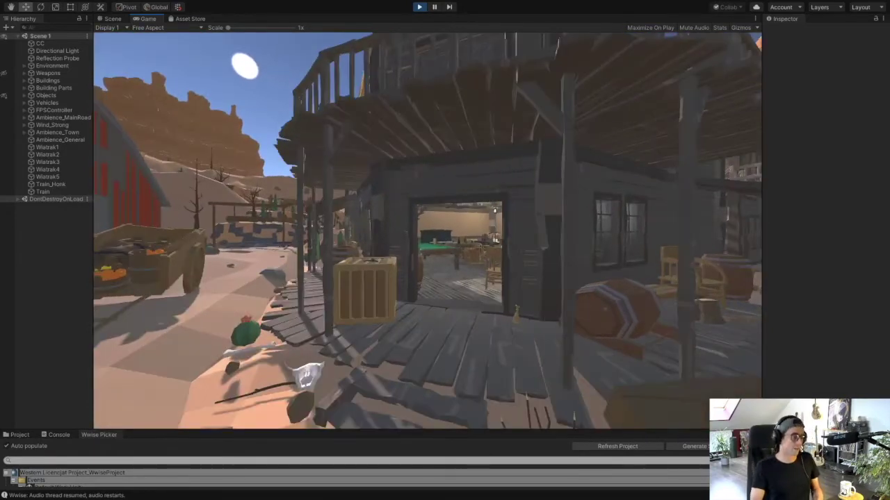
key(w)
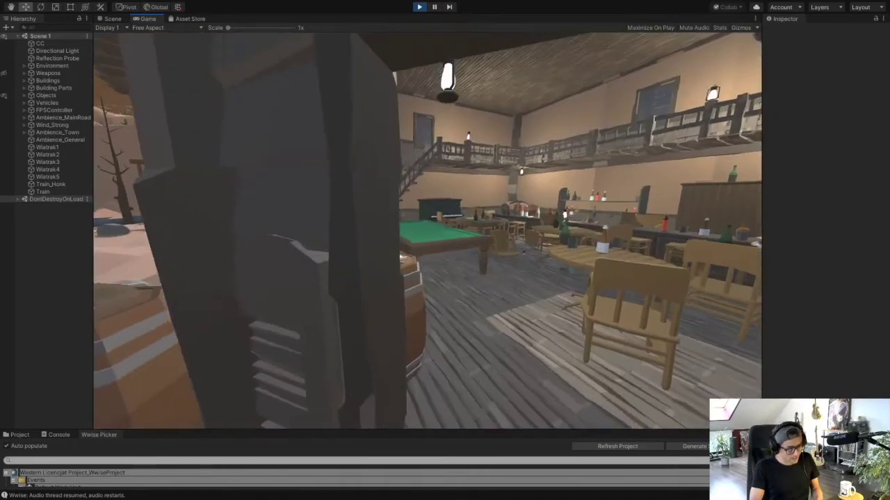
key(w)
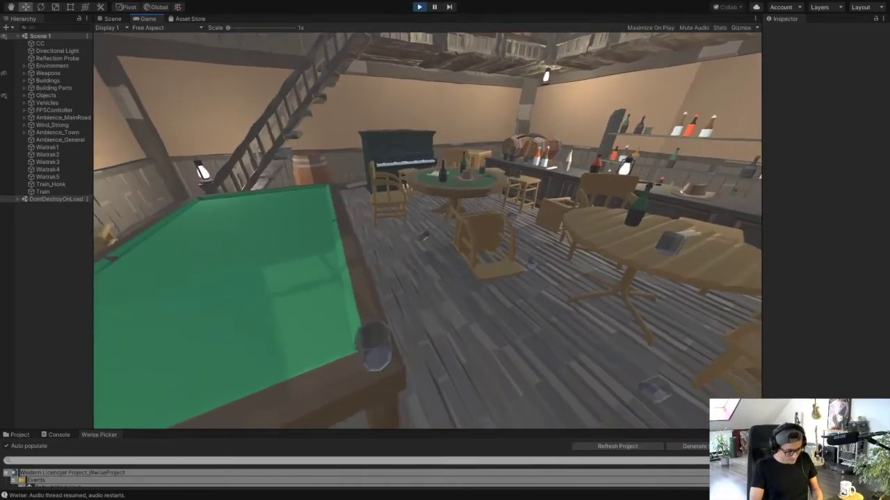
key(w)
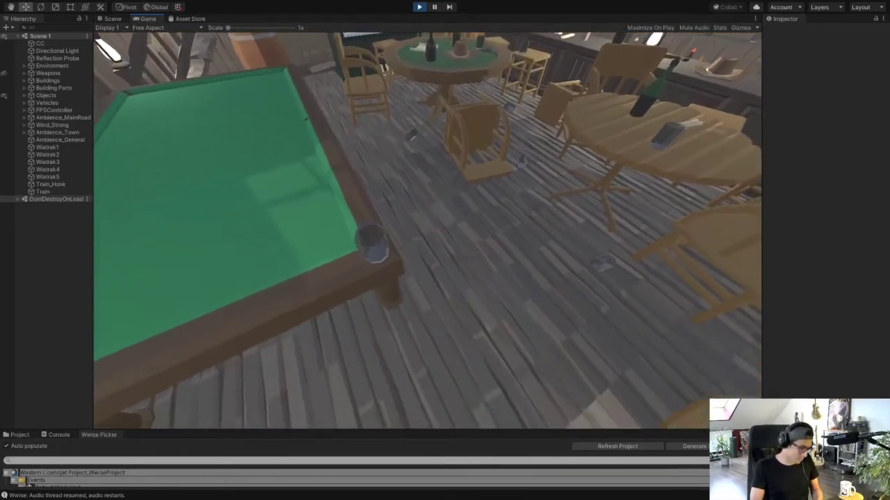
key(w)
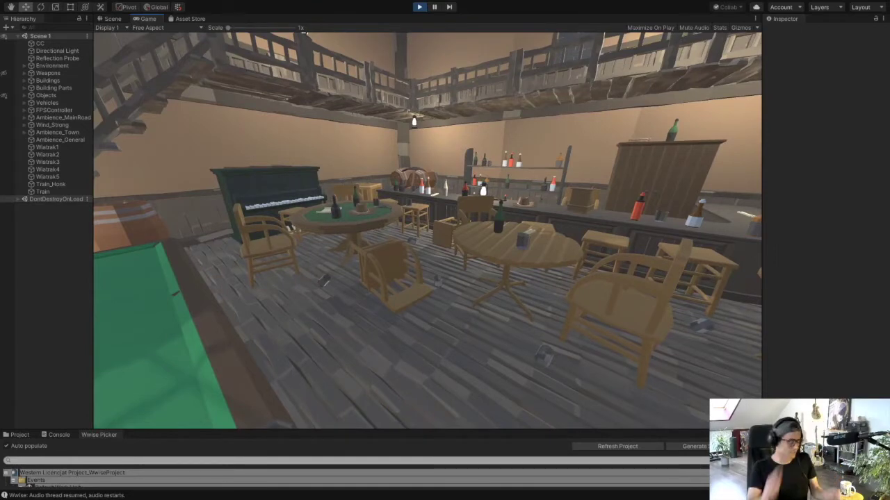
Step: Leave the saloon past the table by the door and cross the square past the clock tower toward the red barn
key(w)
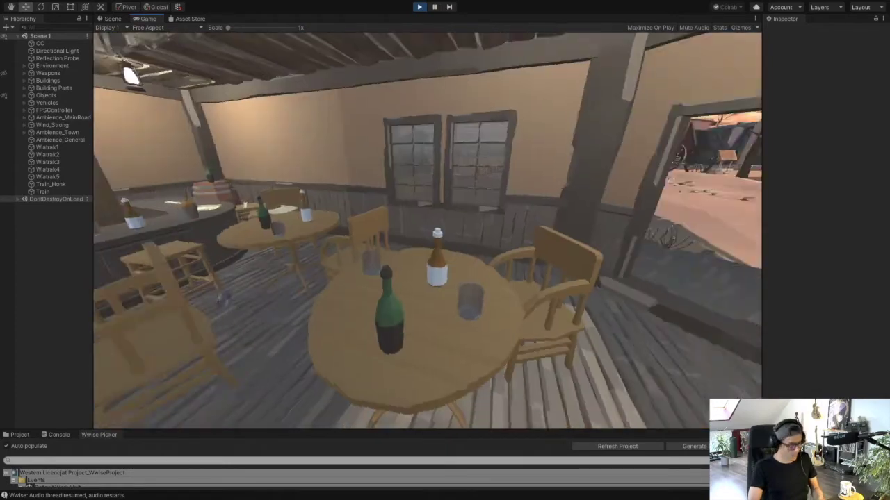
key(w)
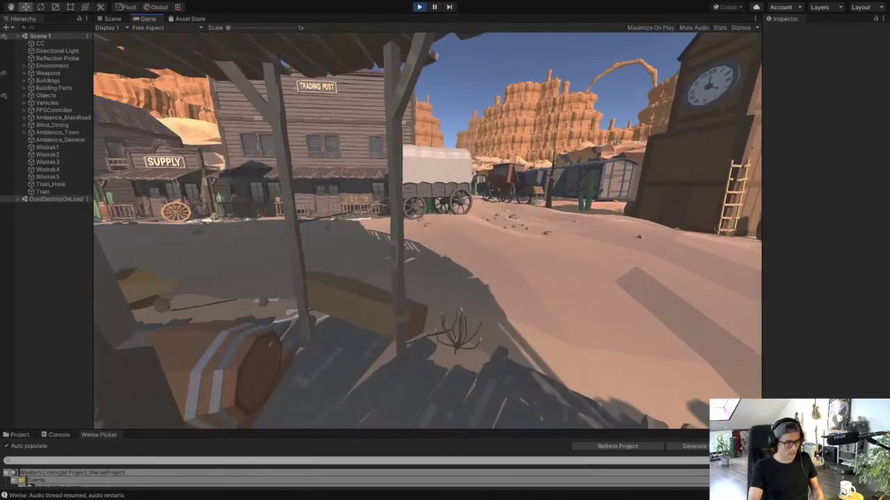
key(w)
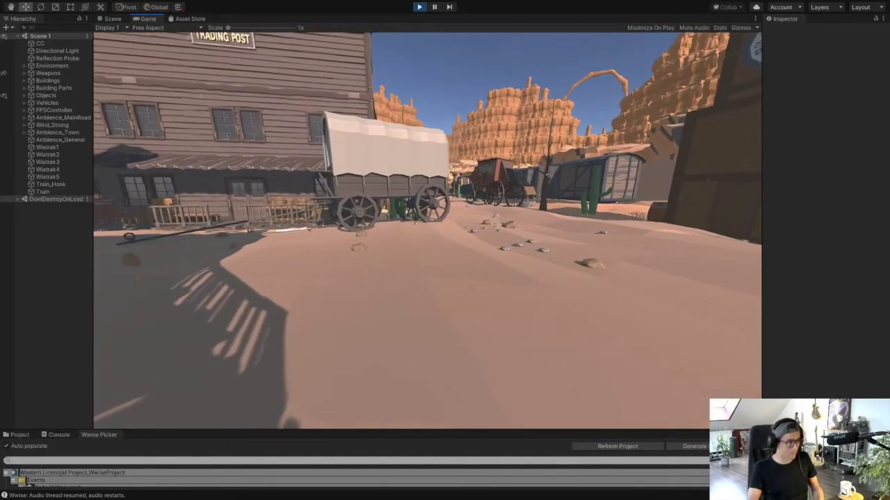
key(w)
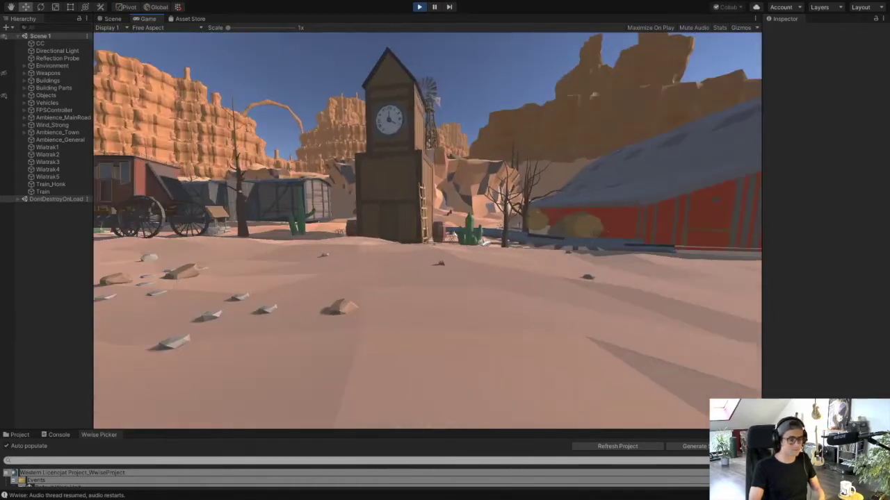
key(w)
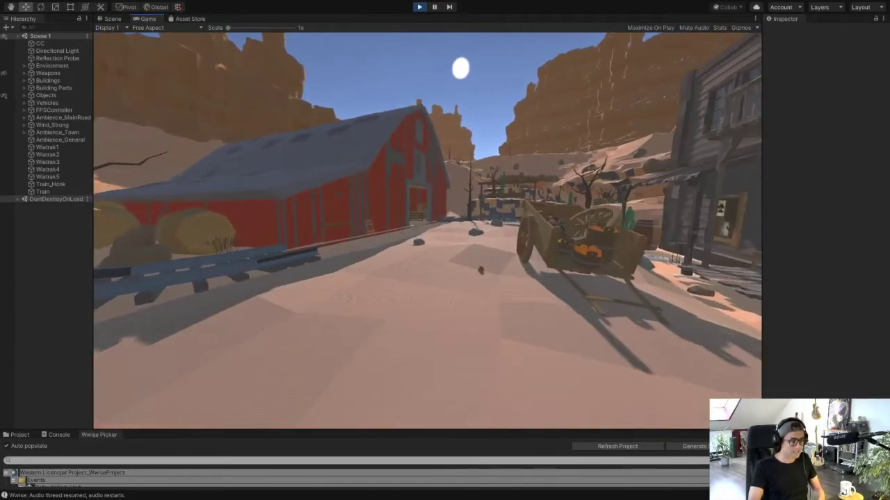
Step: Climb the sandy hills behind the town buildings up to the windmill beside the large cactus
key(w)
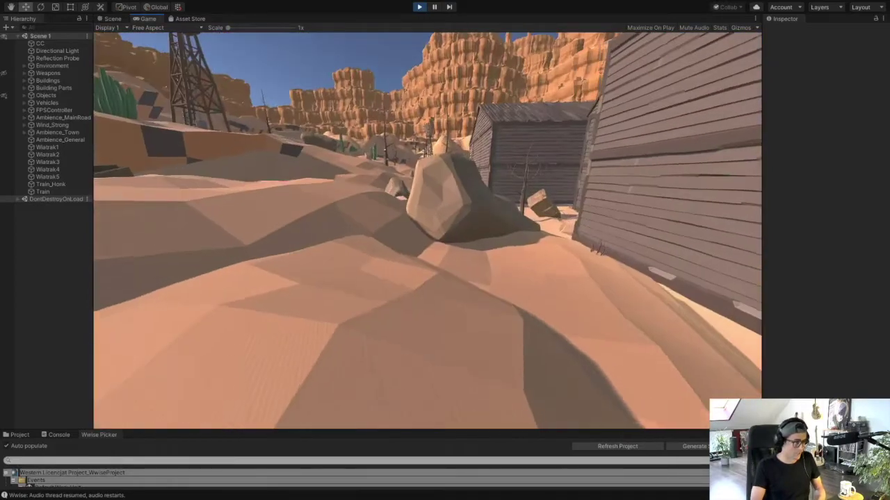
key(w)
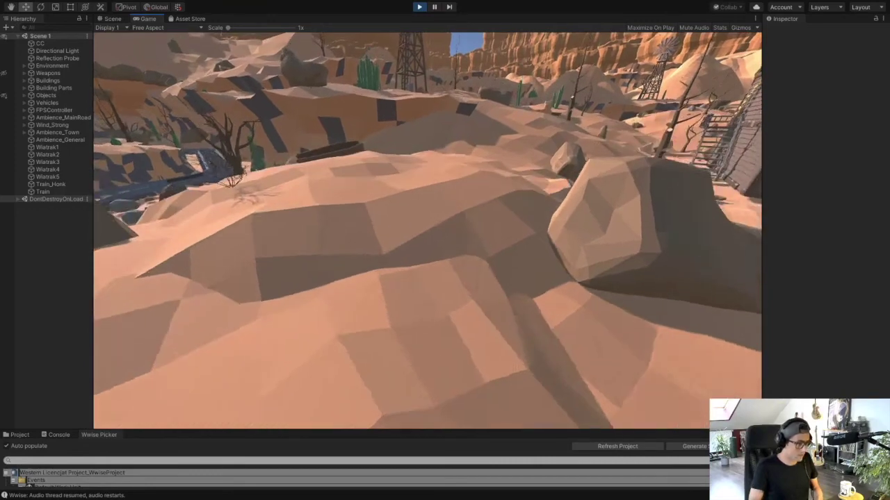
key(w)
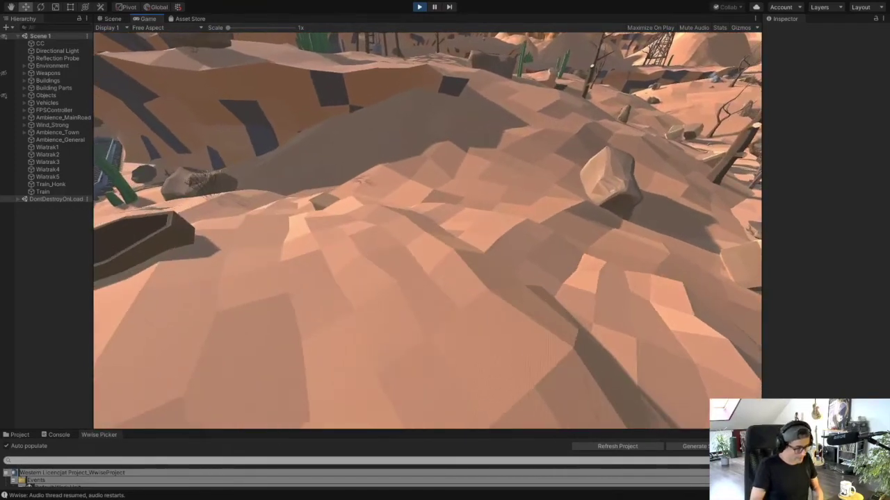
key(w)
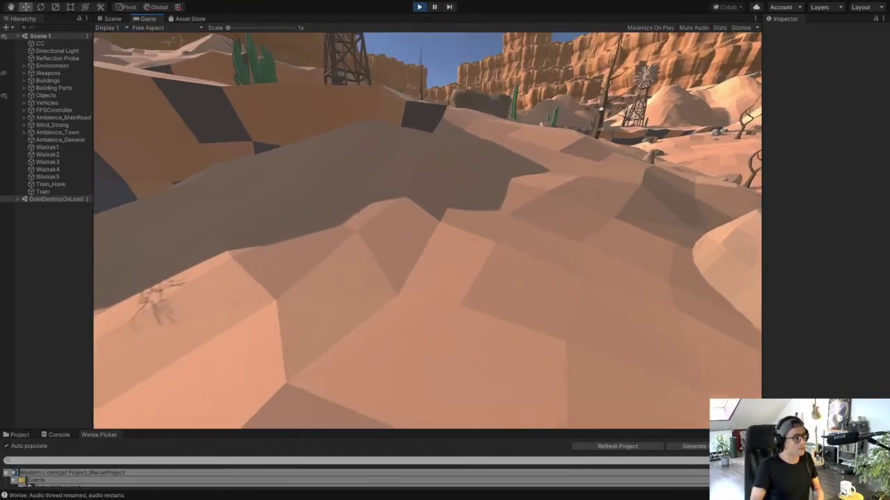
key(w)
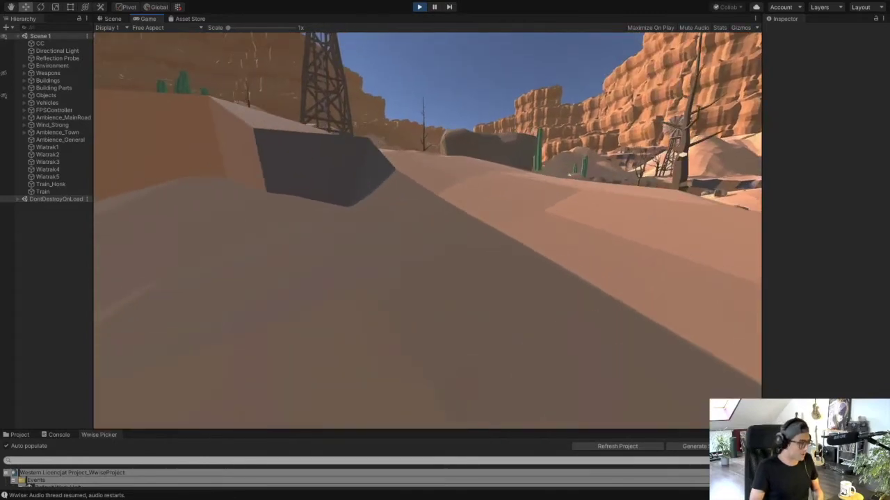
key(w)
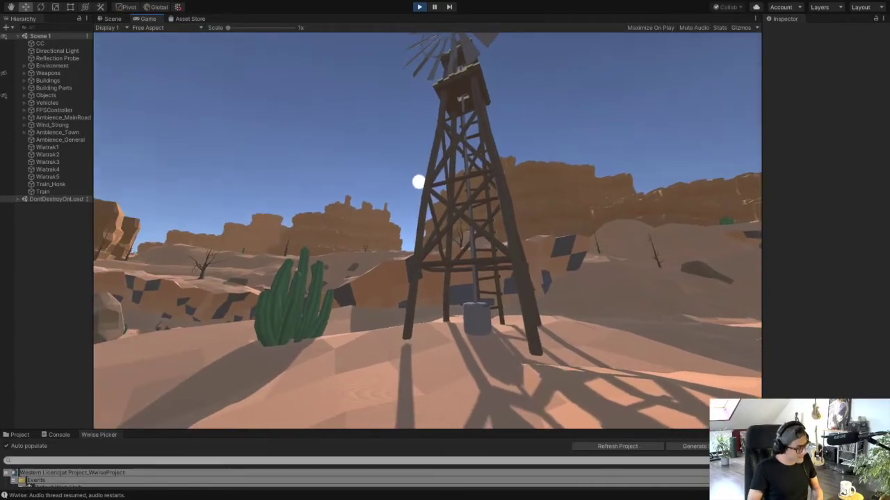
Step: Approach the windmill, move around its base and look up at its blades
key(w)
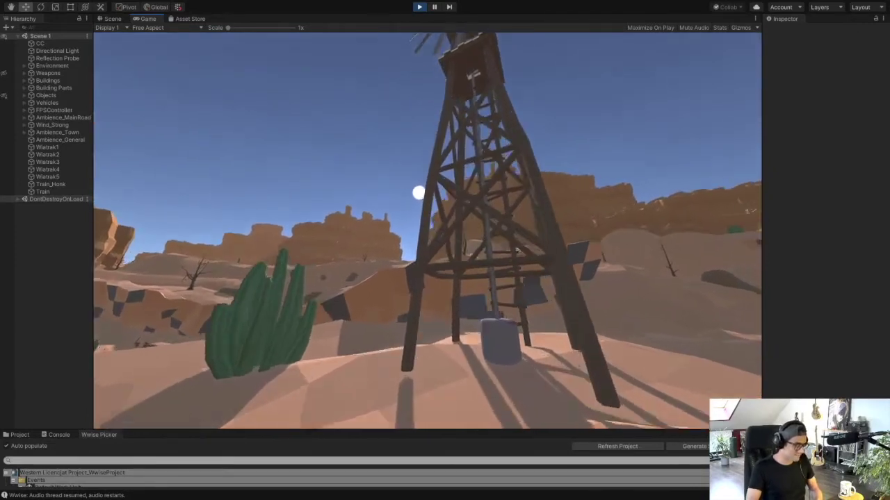
key(w)
key(d)
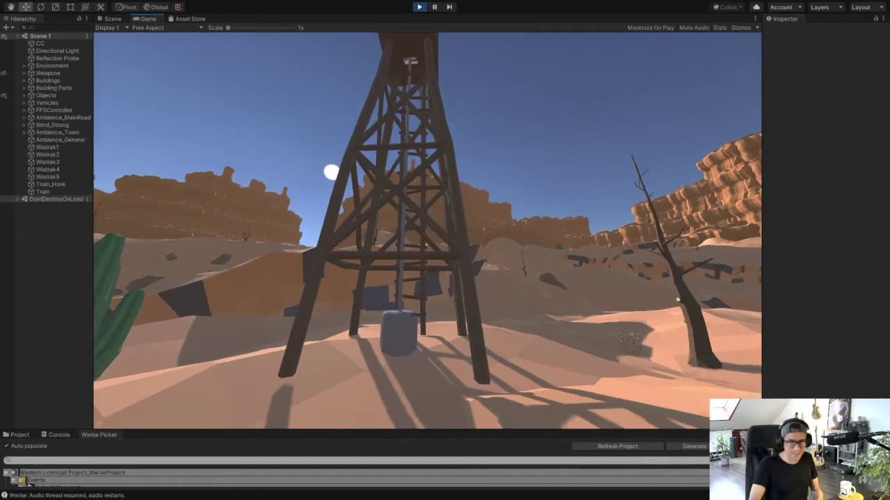
key(w)
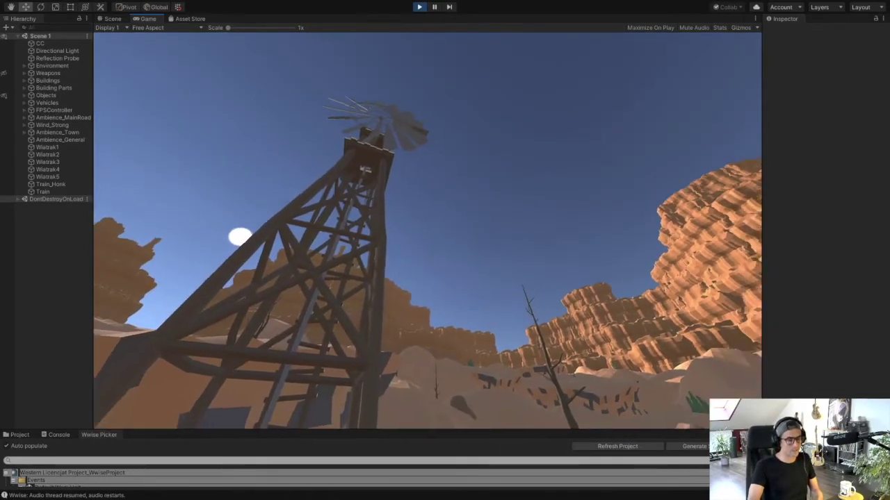
Step: Walk from the windmill across the dunes, surveying the canyon cliffs and the distant church and bank
key(w)
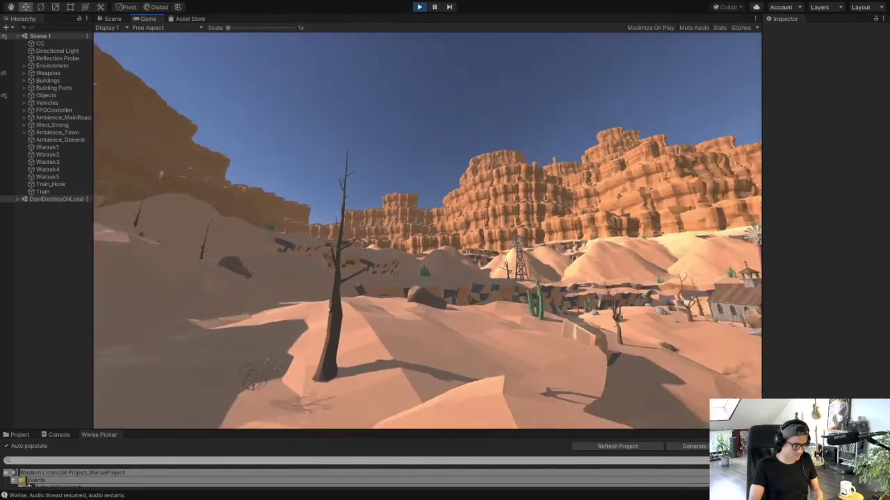
key(w)
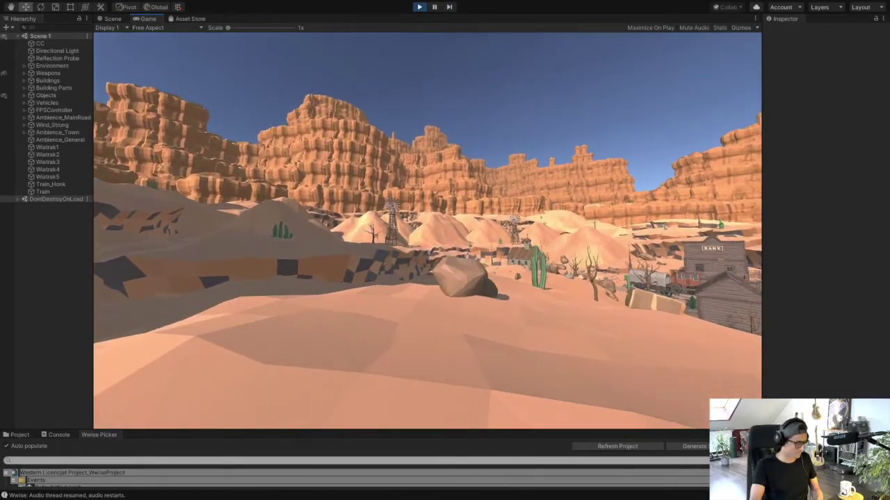
key(a)
key(w)
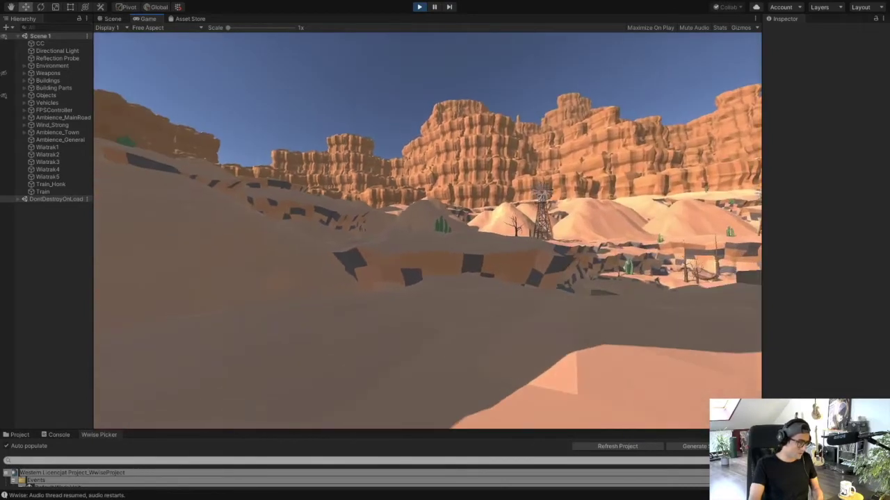
key(w)
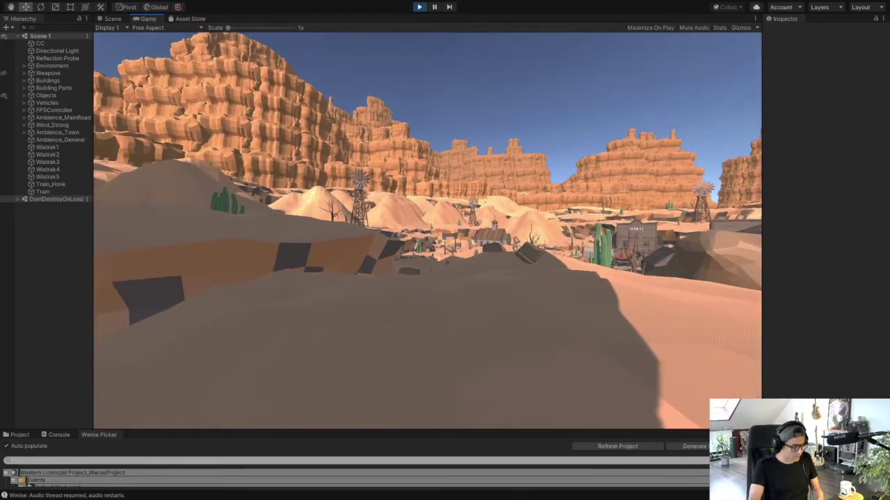
Step: Continue over the shaded hills toward the next windmill and on to a viewpoint overlooking the church and the whole town
mouse_move(445, 250)
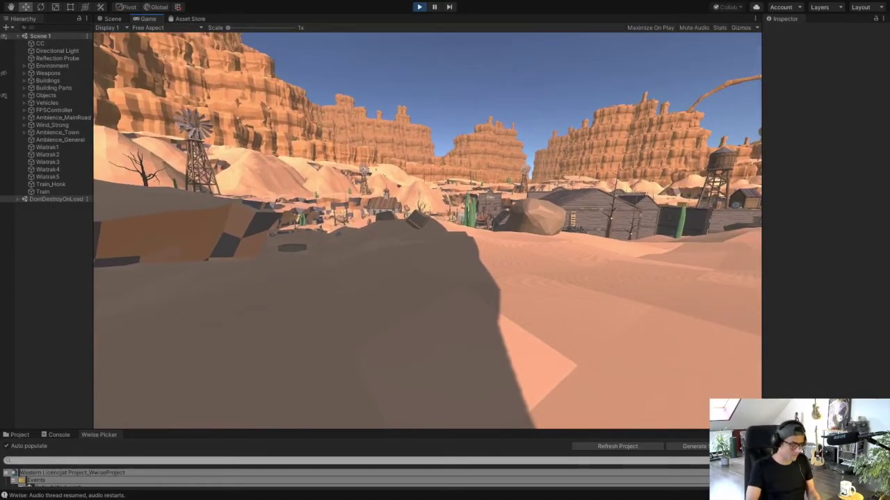
key(w)
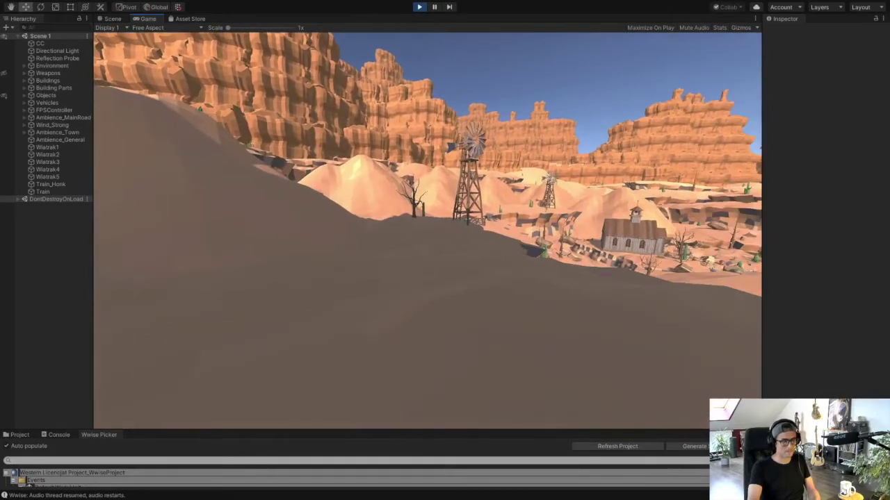
key(w)
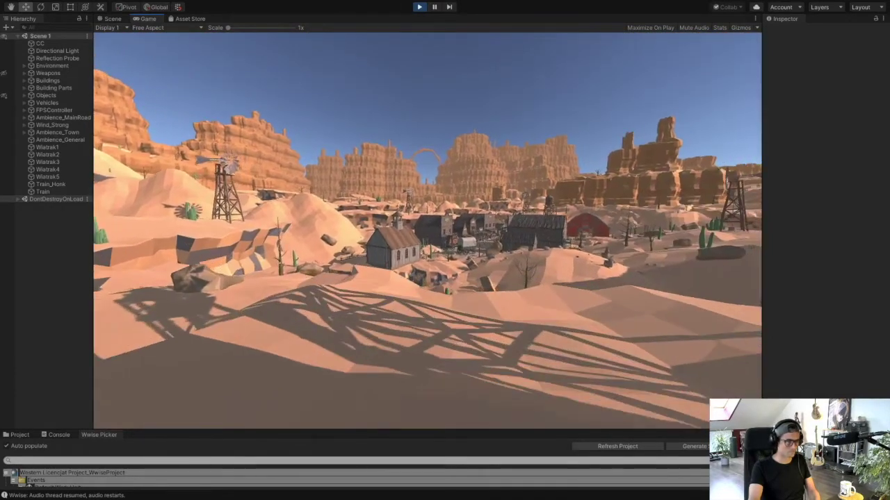
key(w)
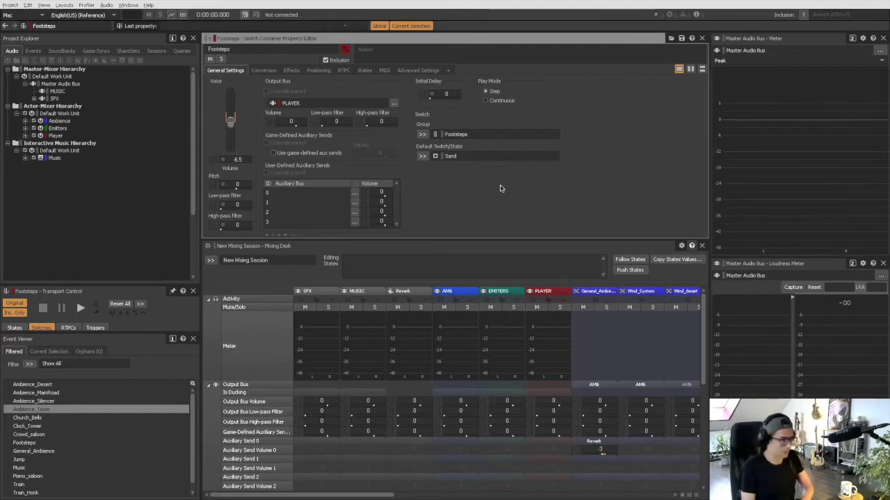
Step: In Wwise, switch to the layout with the Contents Editor and inspect the Ambience, Emitters and Player work units
key(F5)
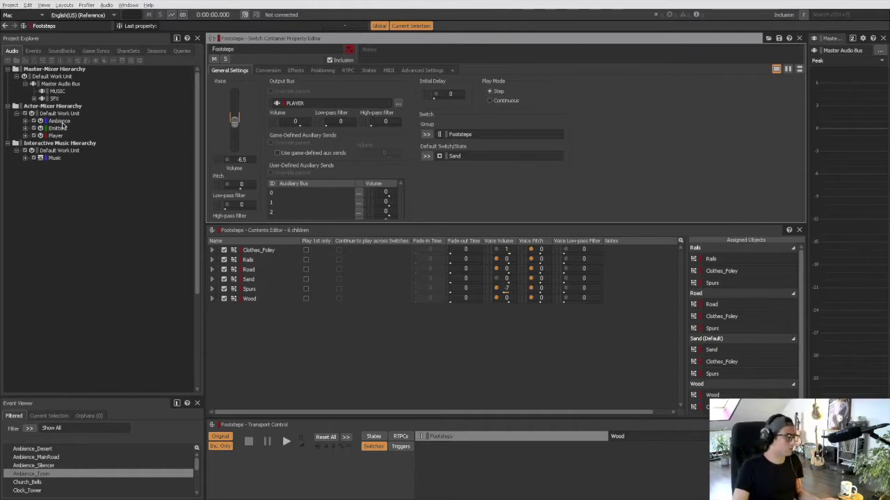
click(61, 122)
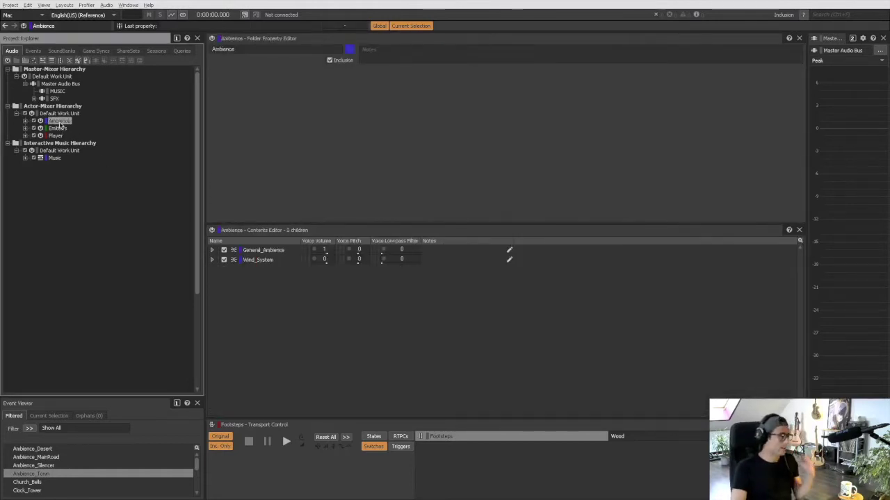
click(58, 129)
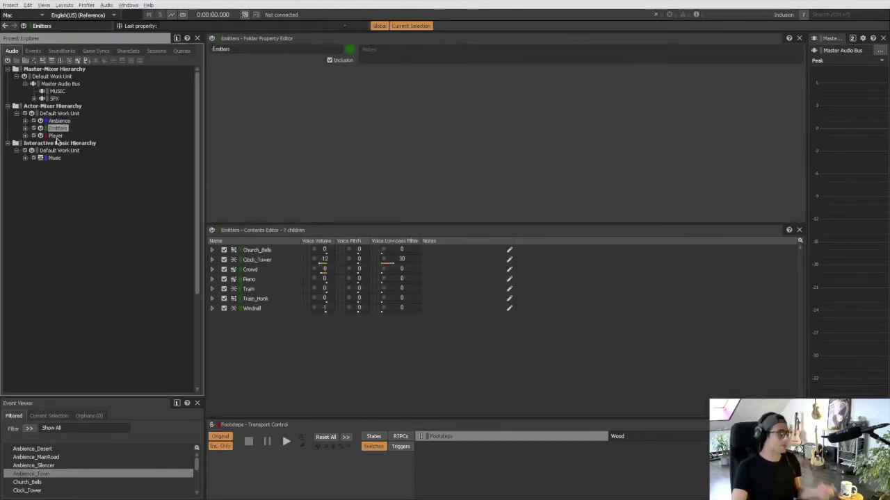
click(57, 136)
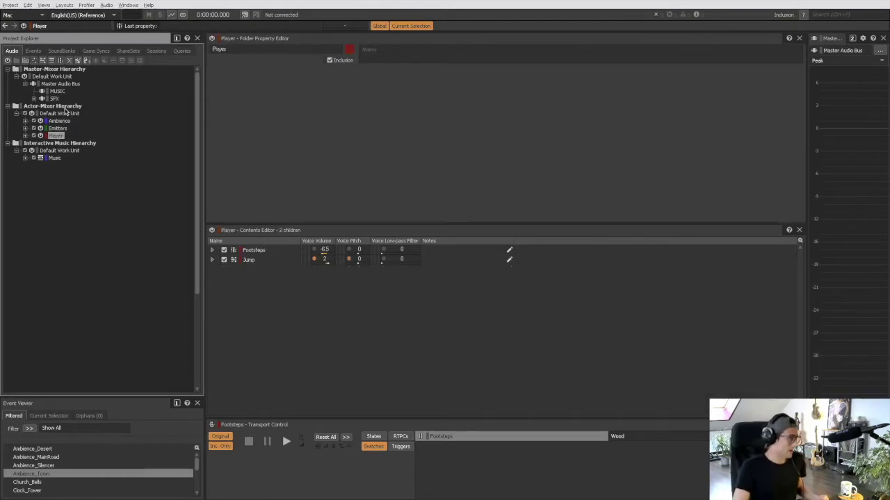
Step: Compare the Actor-Mixer Hierarchy with the Interactive Music Hierarchy and its Music object
click(63, 106)
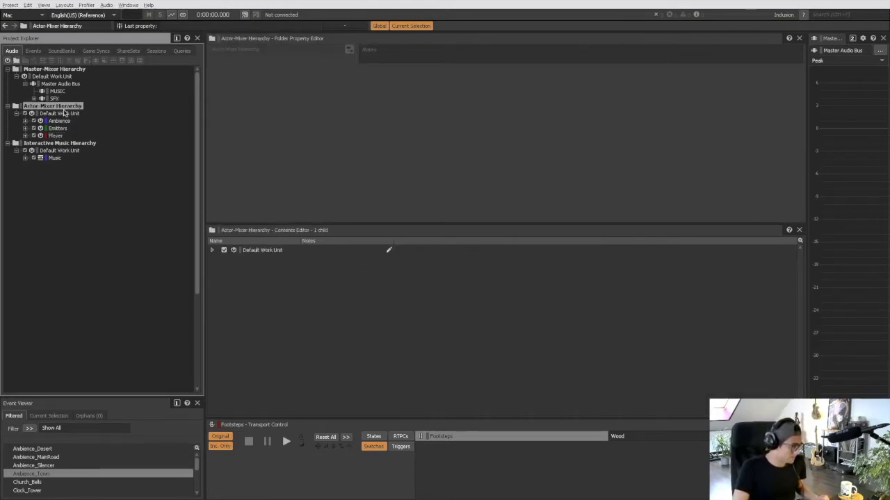
click(55, 158)
click(70, 144)
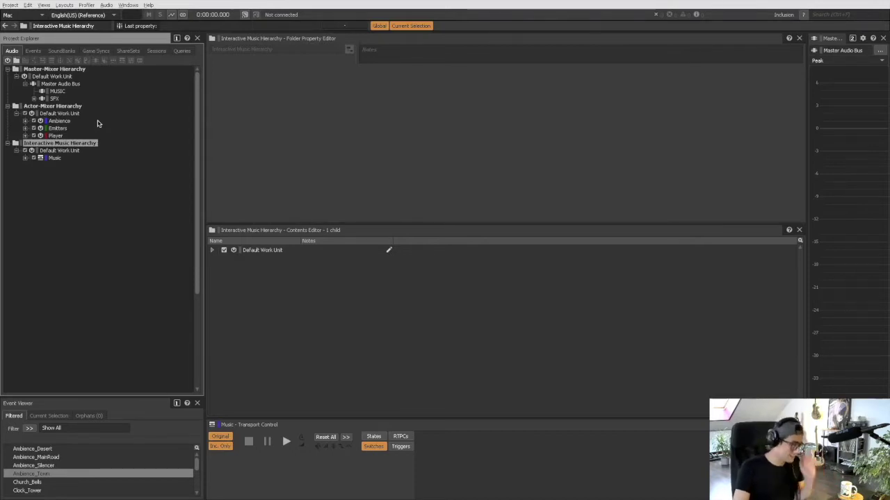
Step: Open the Huge_Ambience_Region attenuation ShareSet and examine its output bus volume curve and maximum distance
click(127, 51)
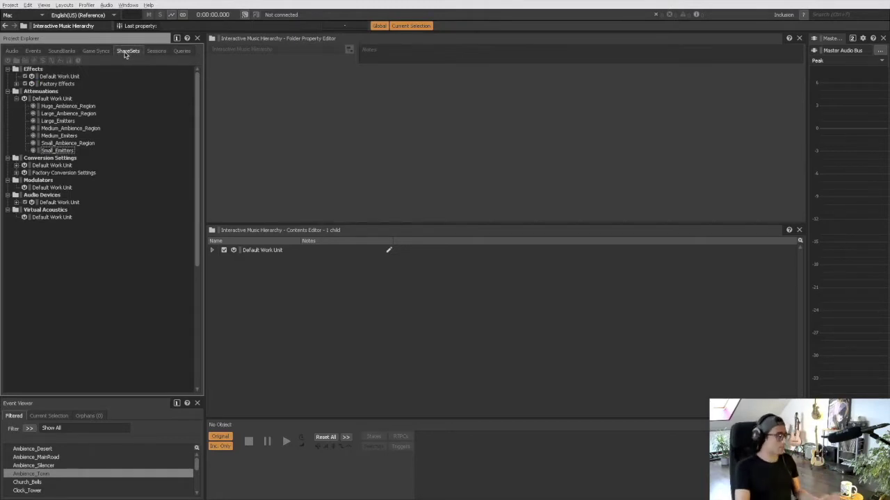
click(83, 107)
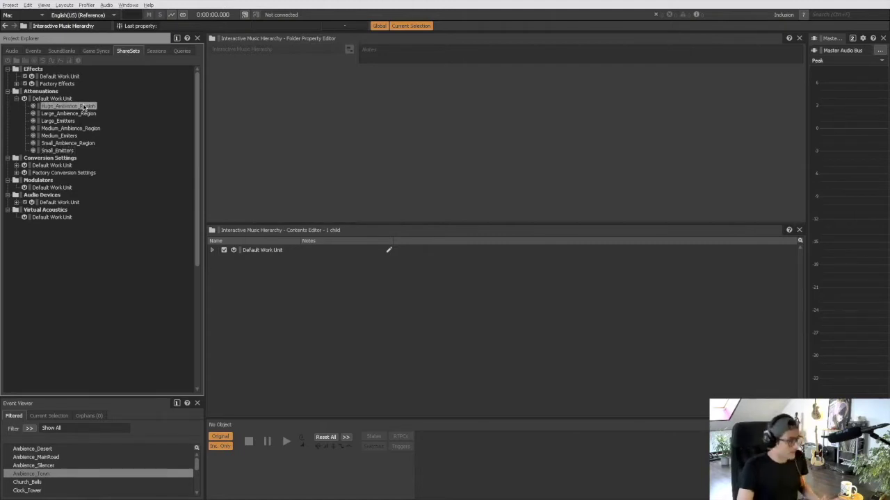
double_click(84, 106)
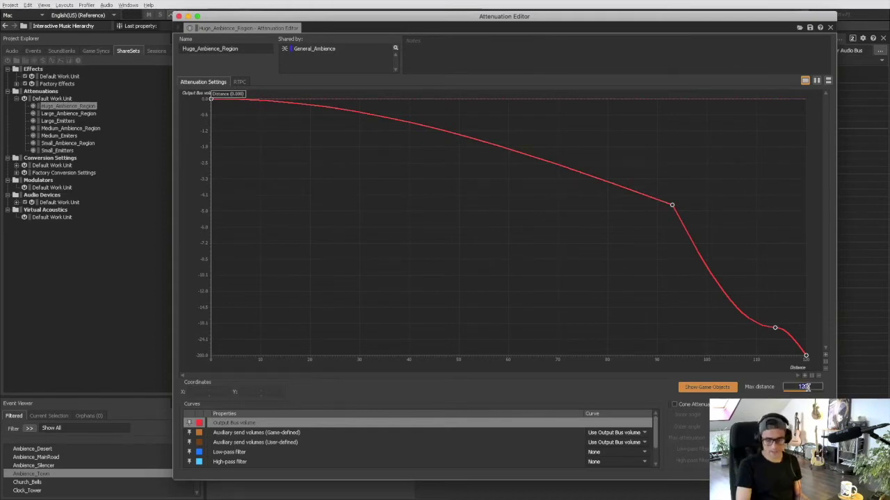
Step: Examine the Medium_Emiters attenuation curve and open the Train blend container that shares it
click(60, 137)
double_click(59, 138)
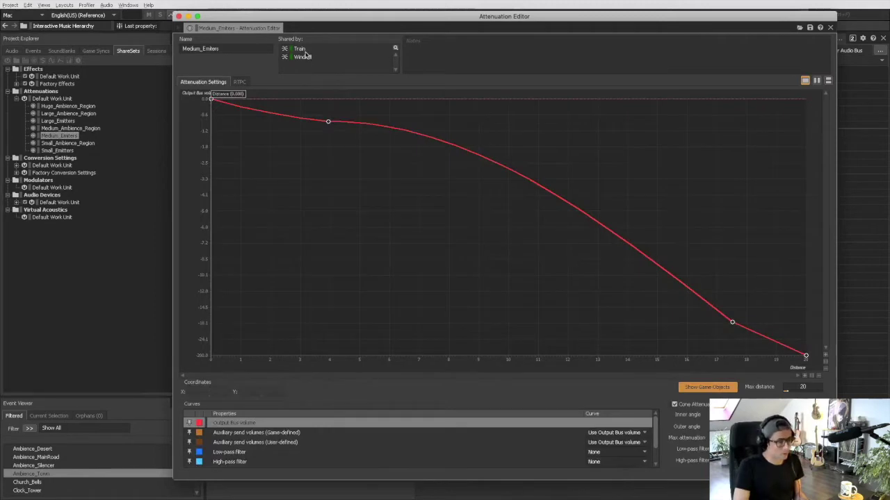
click(303, 50)
click(240, 94)
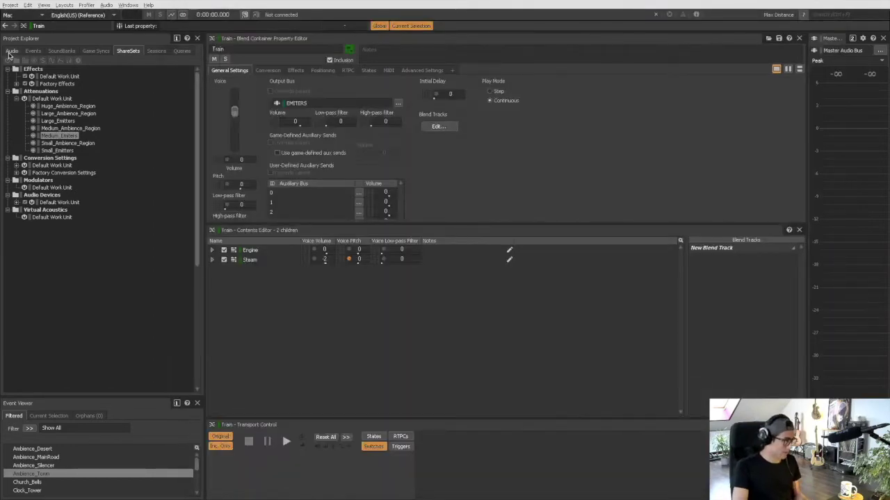
Step: Expand General_Ambience under the Ambience work unit and audition its Birds container, giving the property editor more room
click(11, 51)
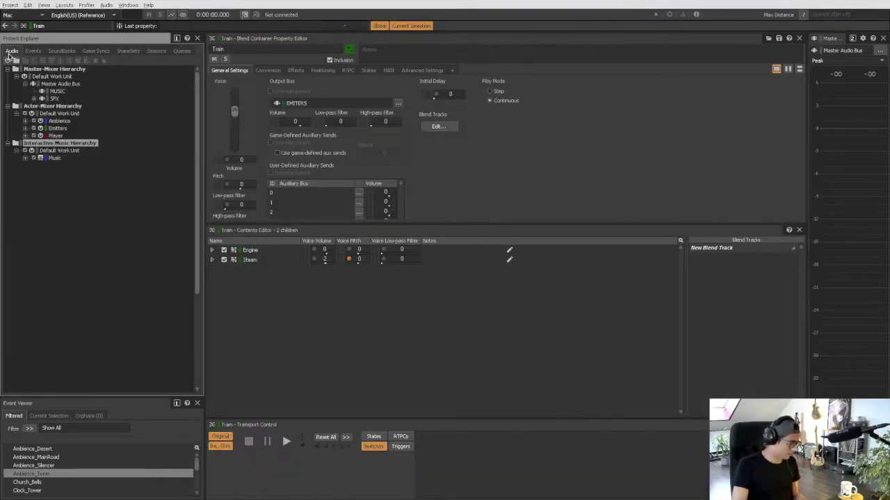
click(27, 121)
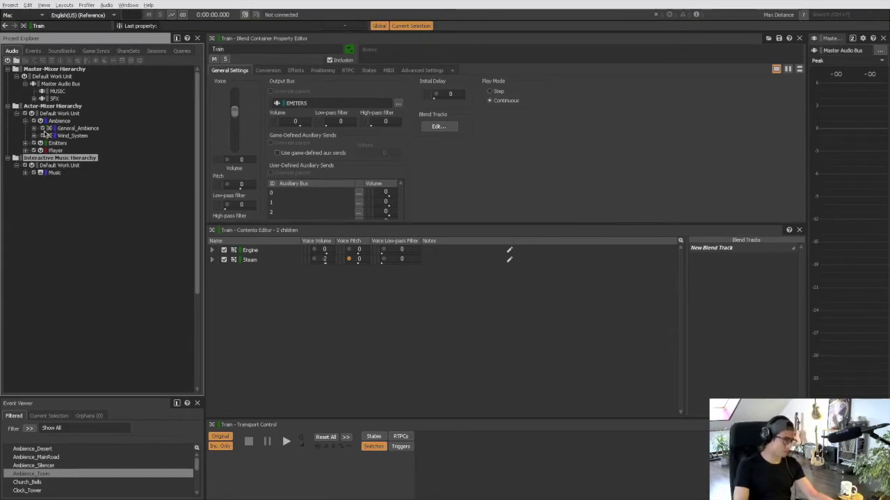
click(34, 130)
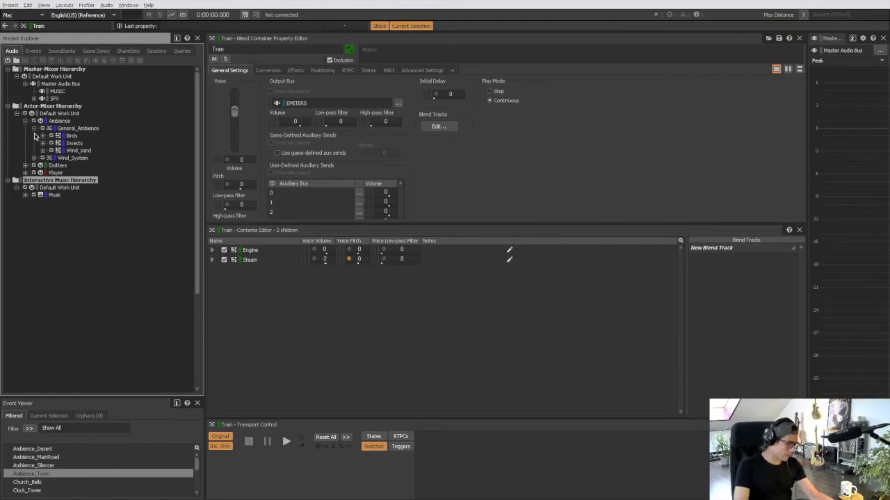
click(70, 135)
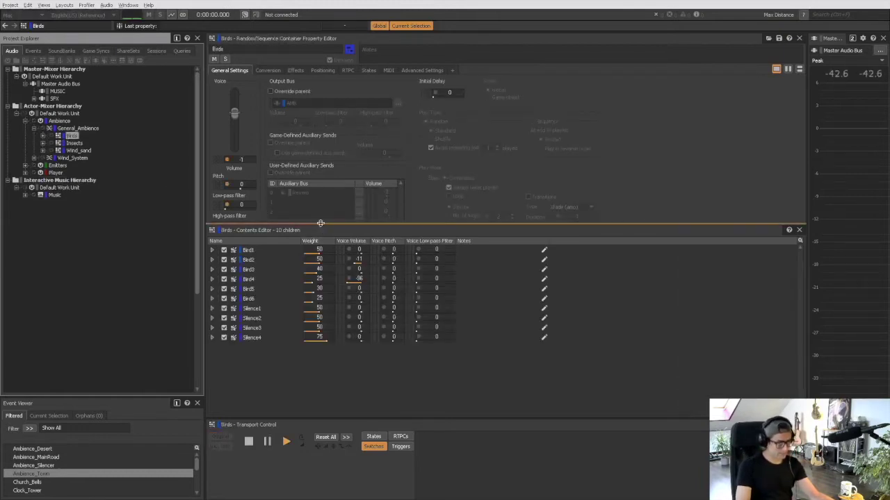
drag(322, 232, 324, 254)
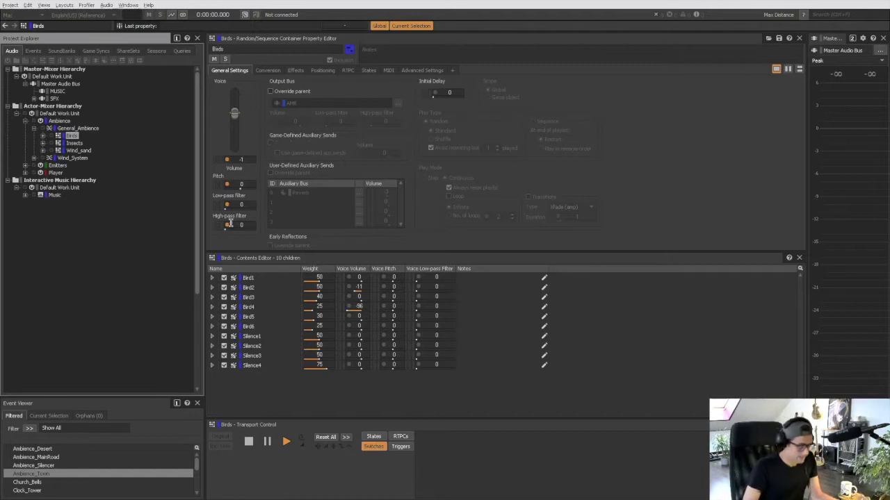
key(space)
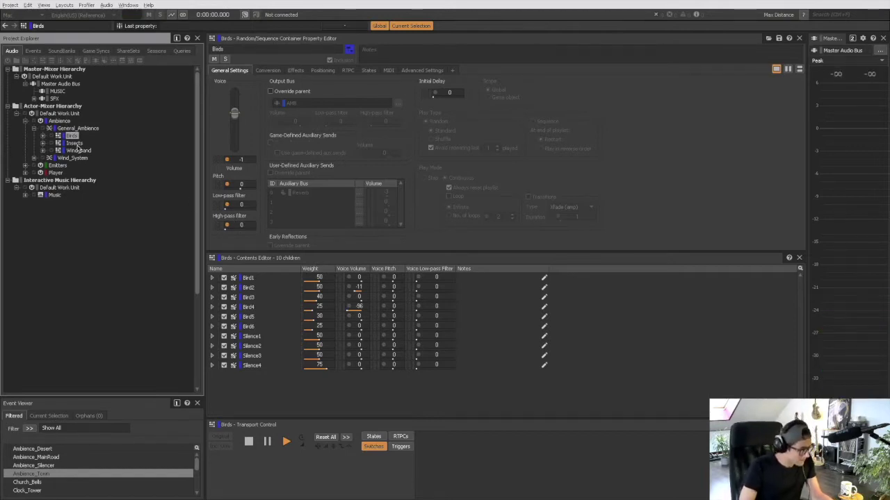
Step: Audition the Insects and Wind_sand containers of General_Ambience
click(74, 143)
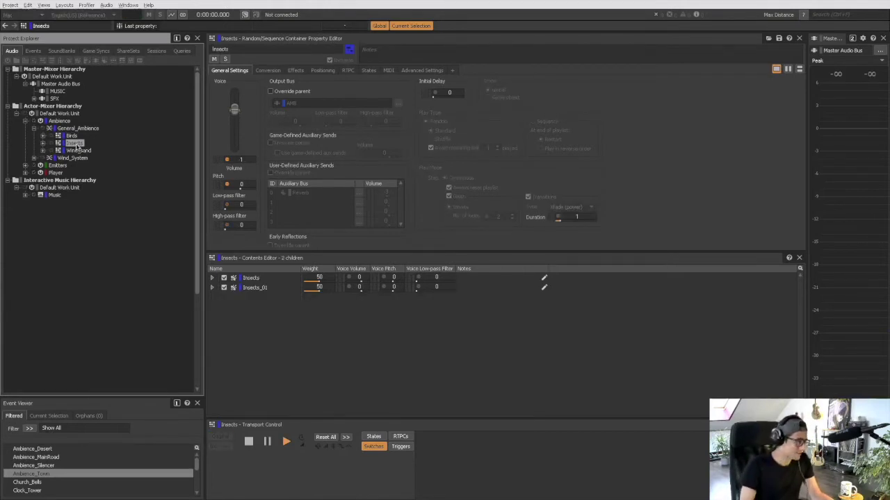
click(76, 151)
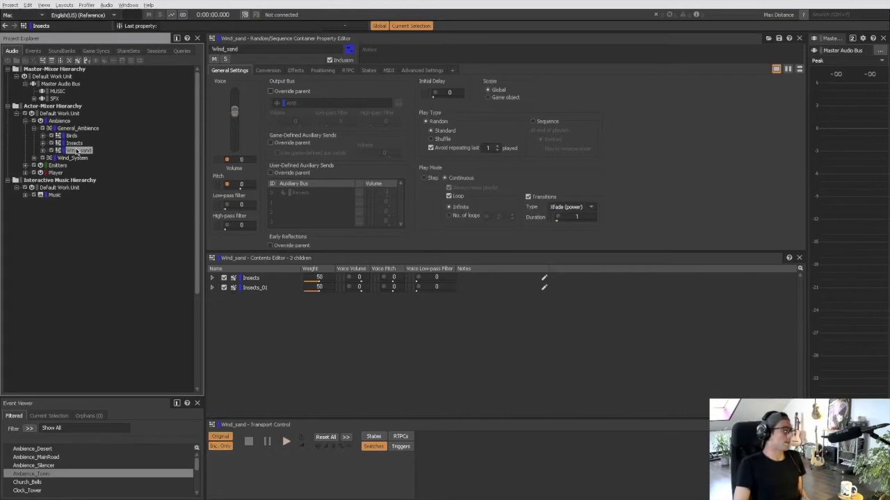
key(space)
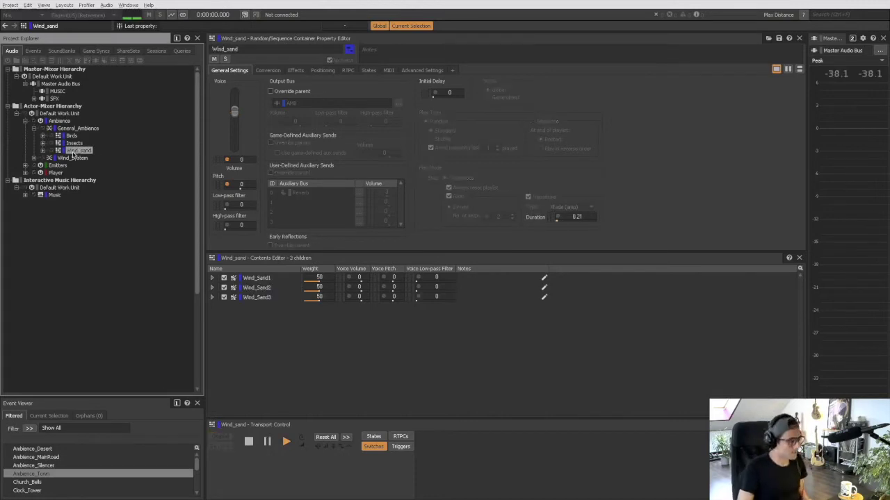
Step: Play the Ambience_Town event and expand its Low_Wind_Flies, Wind_noise and Wind_rattle containers to inspect their sounds
click(33, 52)
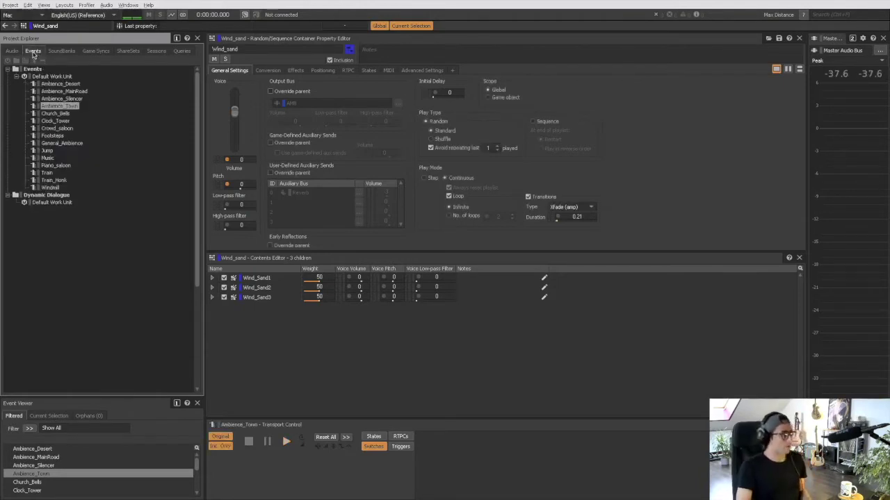
click(70, 107)
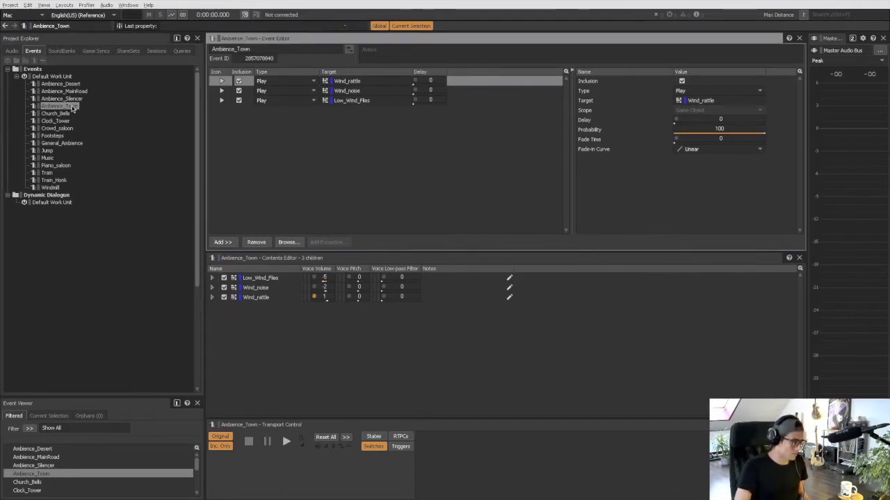
key(space)
click(212, 277)
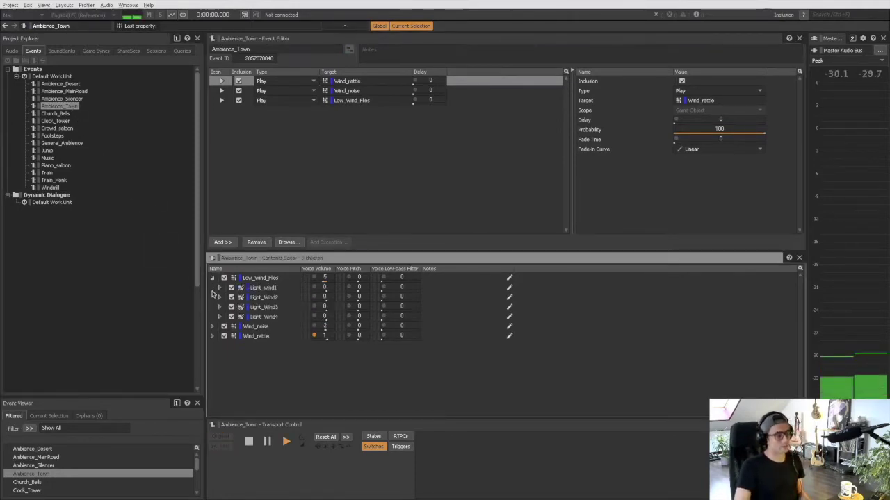
click(212, 325)
click(212, 365)
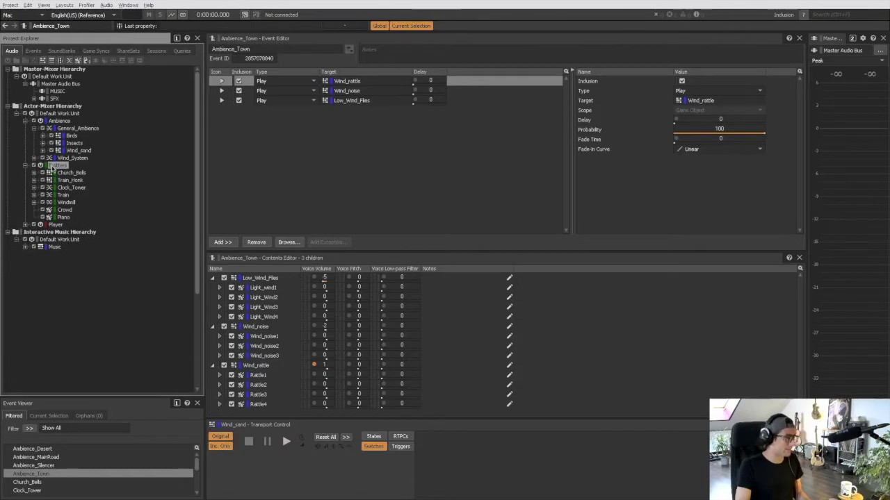
Step: Inspect the Emitters work unit and audition the Metal, Scrub and Wood containers inside Windmill
click(55, 166)
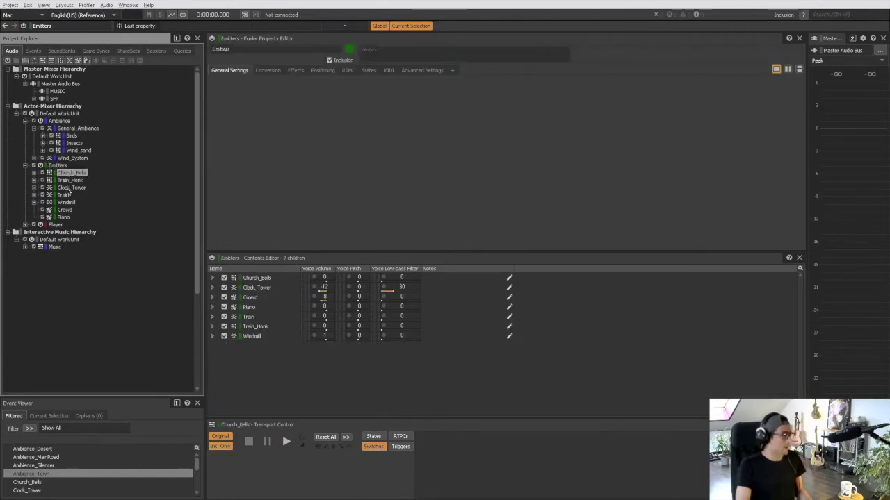
click(67, 203)
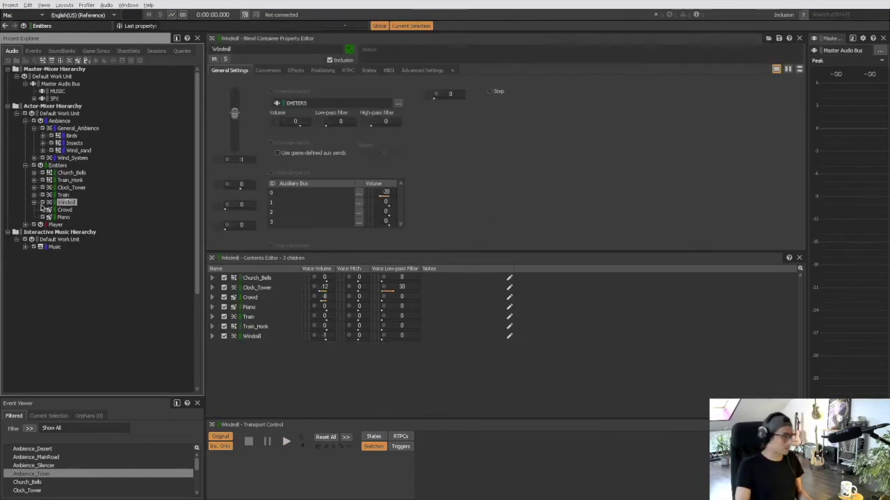
click(34, 202)
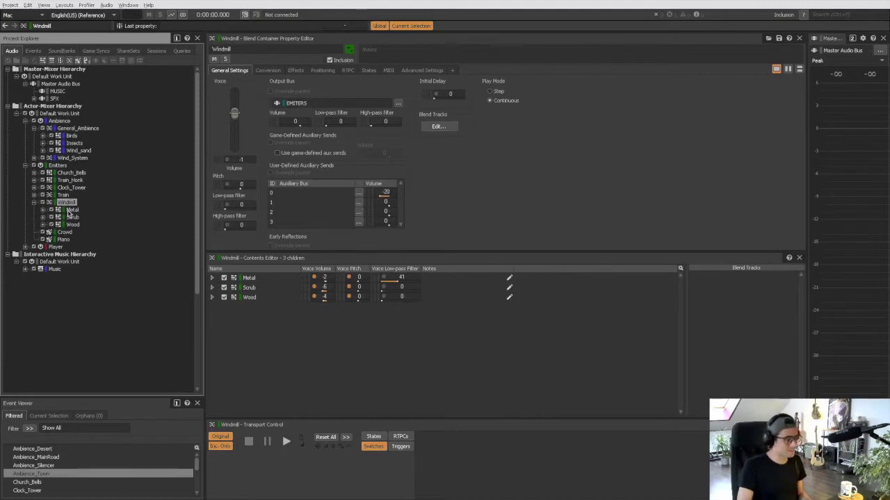
click(72, 210)
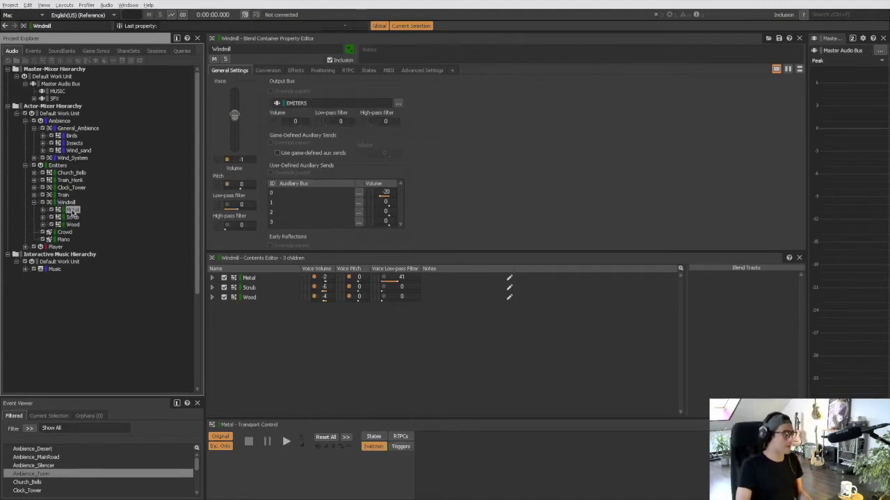
key(space)
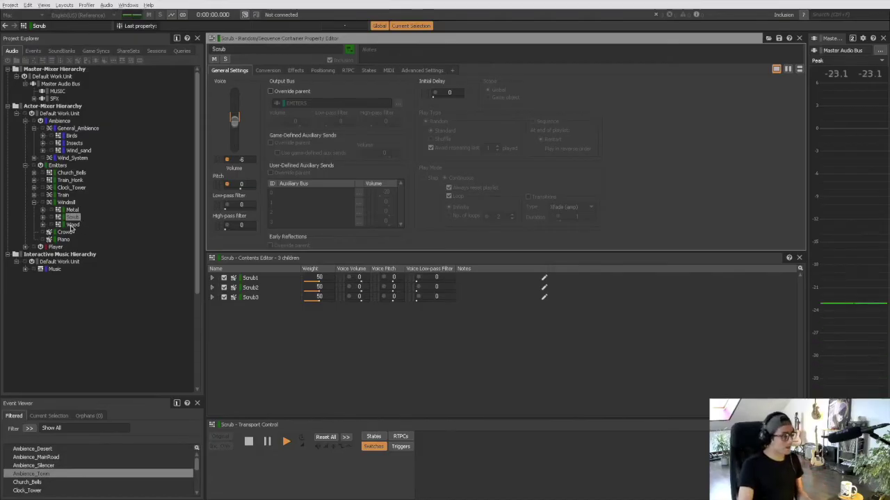
click(70, 228)
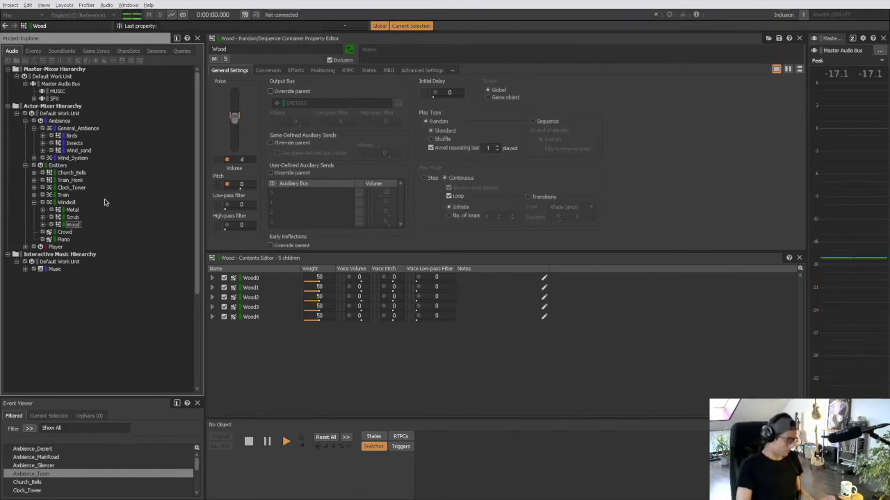
Step: Open the Soundcaster with the sfx session and play the Ambience_Desert and Windmill events
key(shift+s)
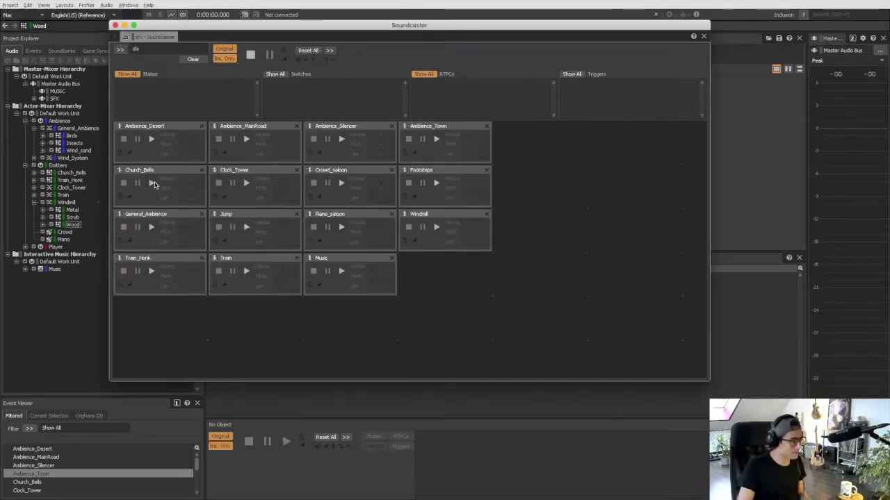
click(151, 139)
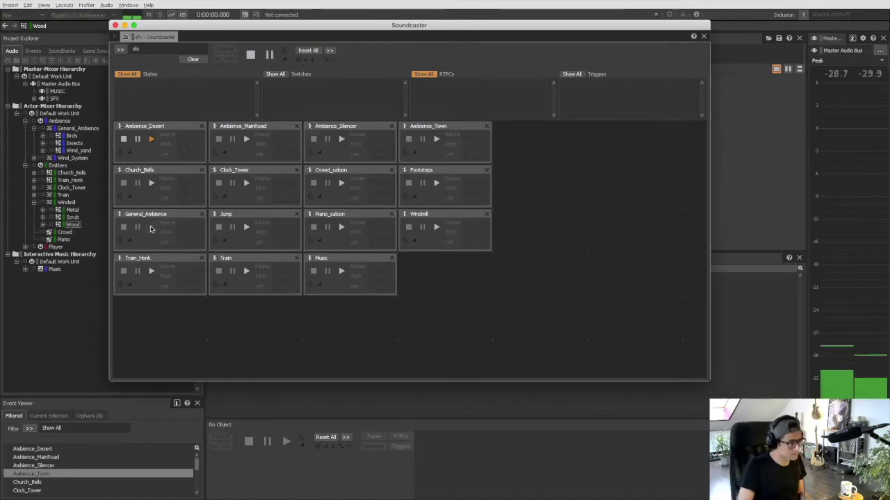
click(435, 228)
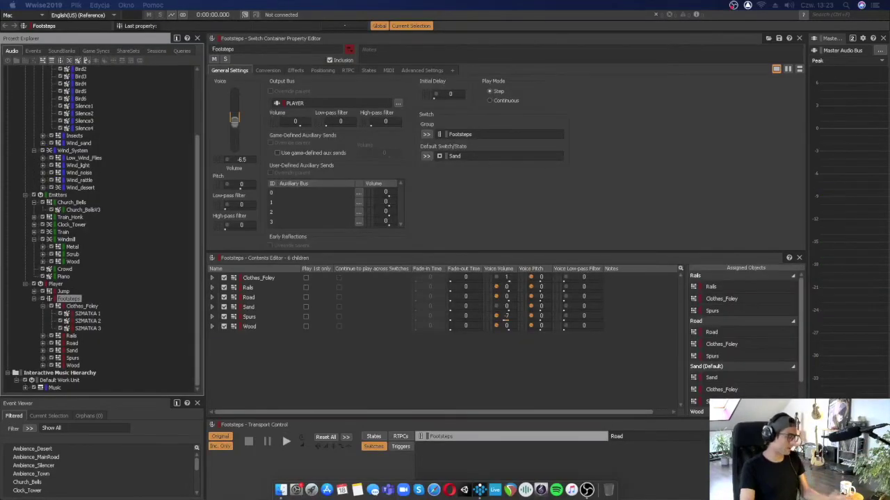
Step: Collapse Clothes_Foley under the player's Footsteps container, and audition the Clothes_Foley and Spurs layers
click(42, 307)
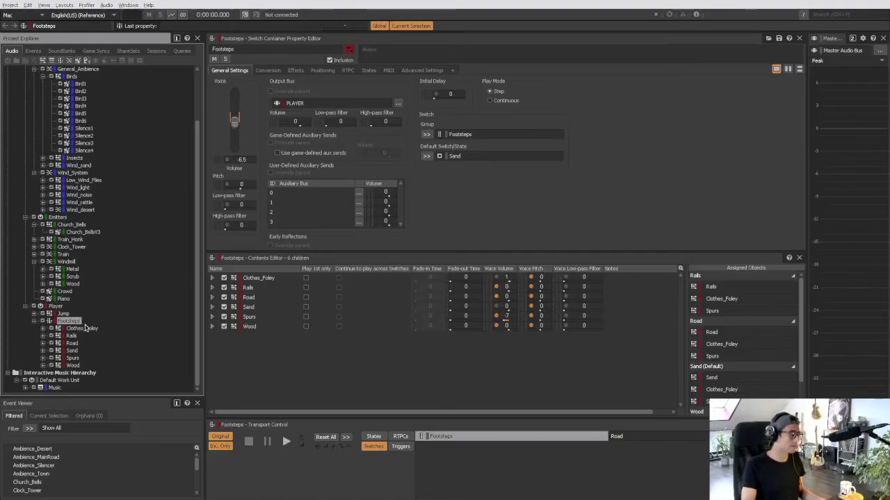
click(85, 328)
key(space)
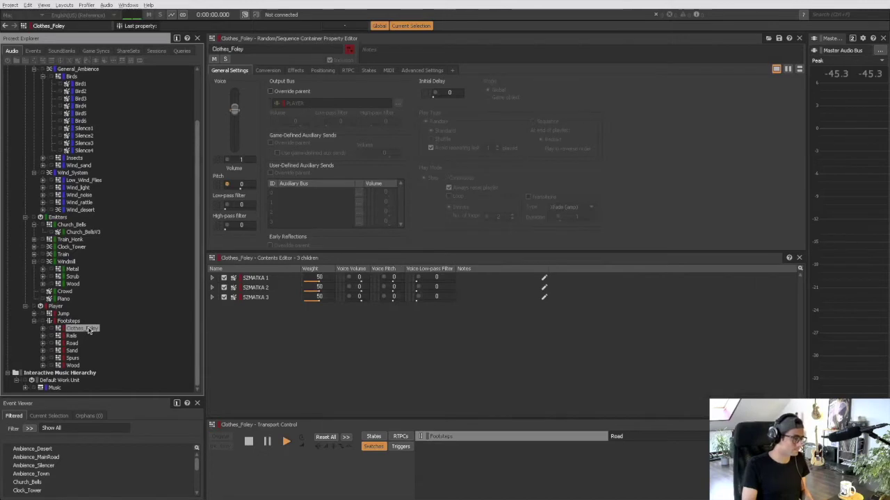
click(73, 358)
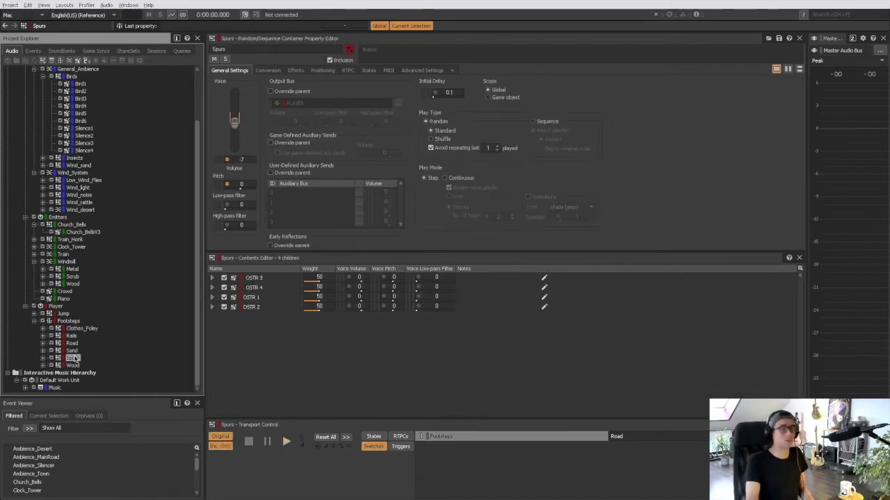
key(space)
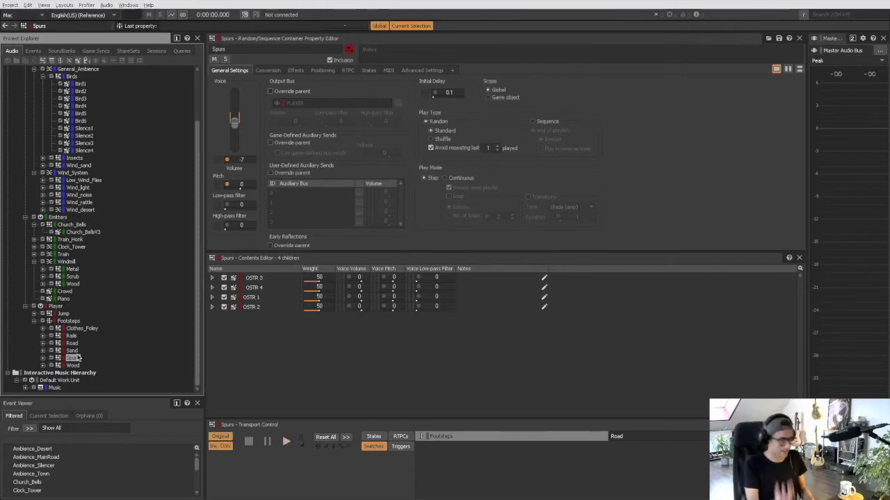
Step: Open the player's Footsteps switch container, enlarge its Contents Editor, and audition it with the Road switch
click(82, 321)
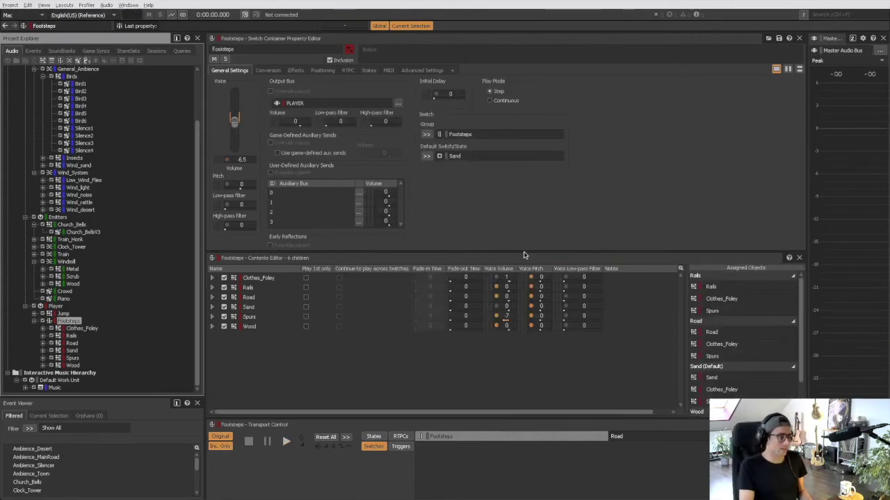
drag(524, 255, 516, 236)
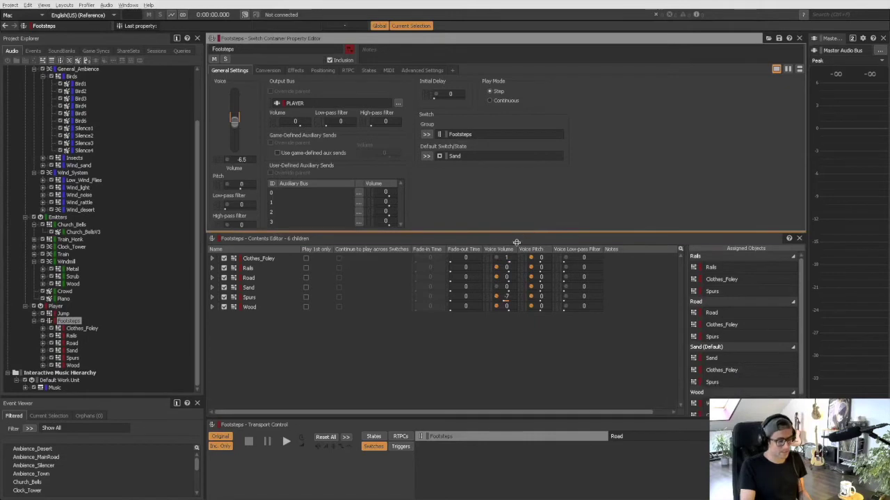
key(space)
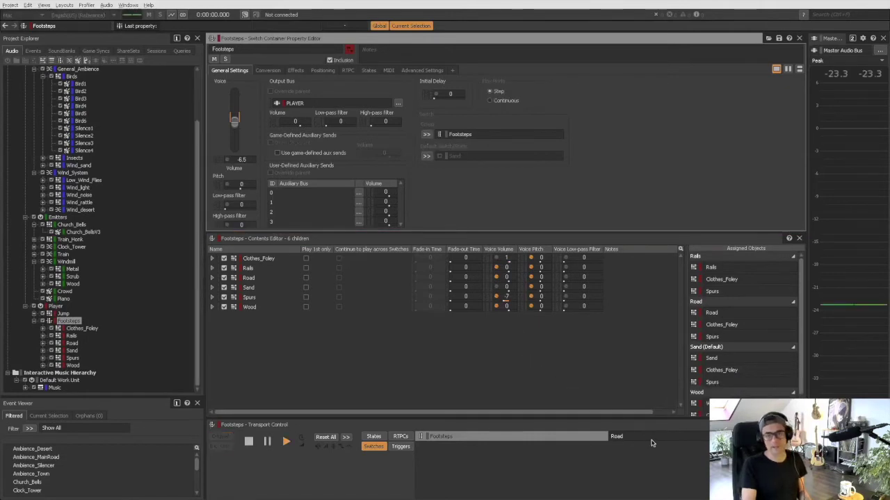
Step: Change the Footsteps switch to Sand and to Wood, auditioning the container's layered steps
click(647, 440)
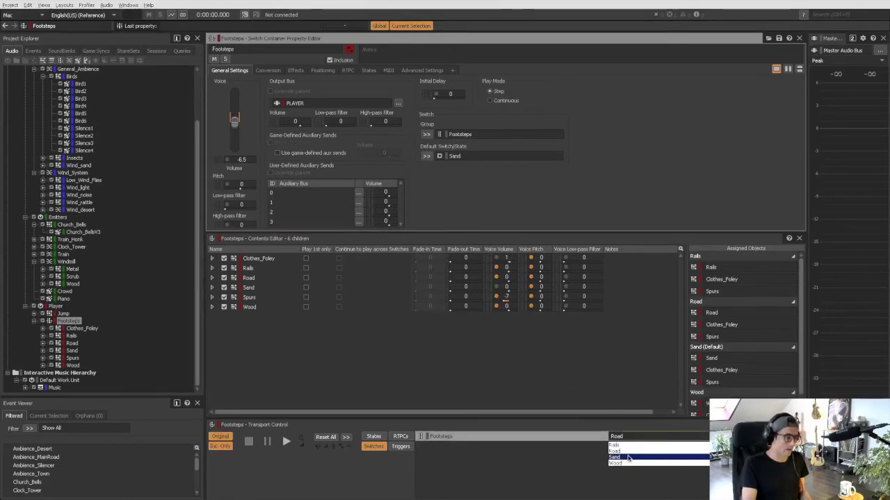
click(628, 458)
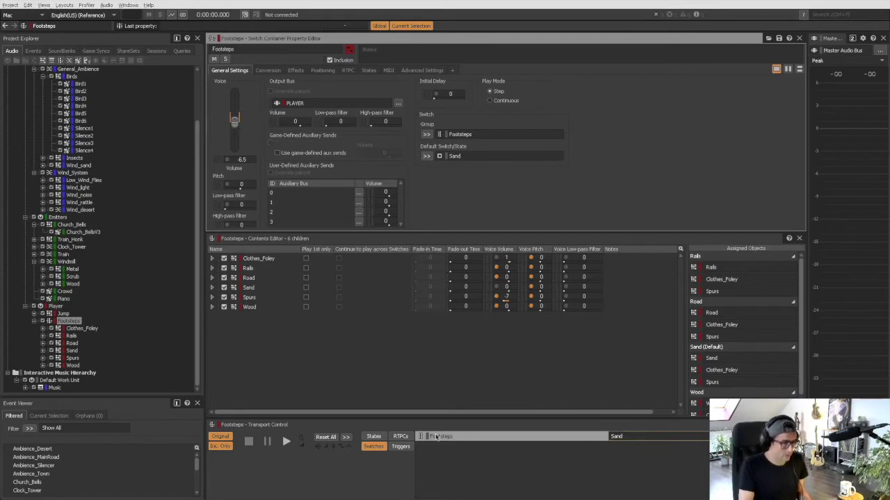
click(658, 436)
click(643, 464)
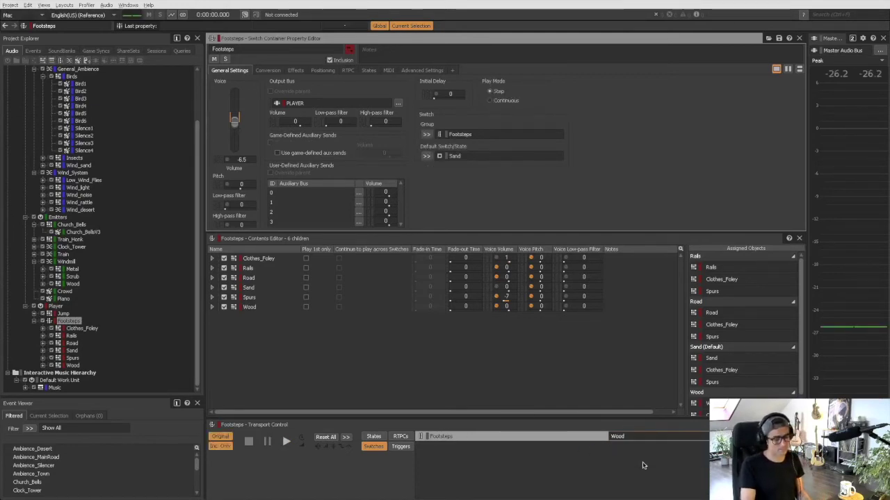
key(space)
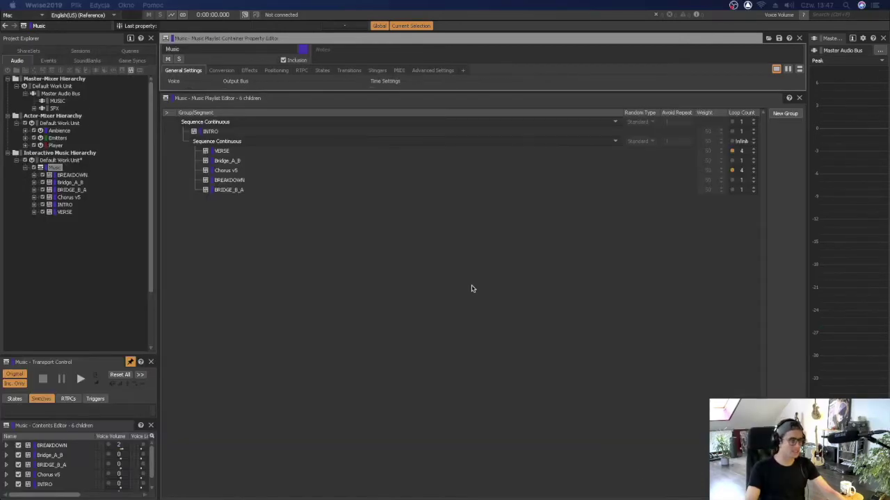
Step: Play the Music playlist container and unpin the Transport Control from it
click(444, 276)
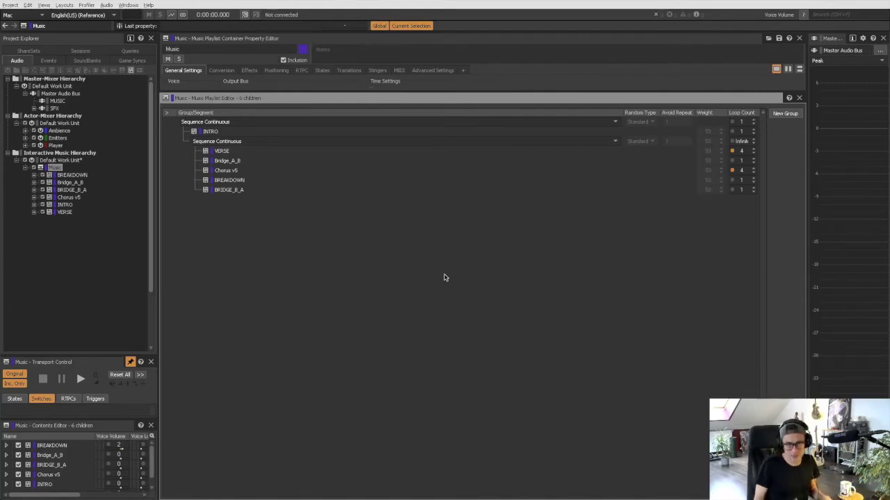
click(81, 379)
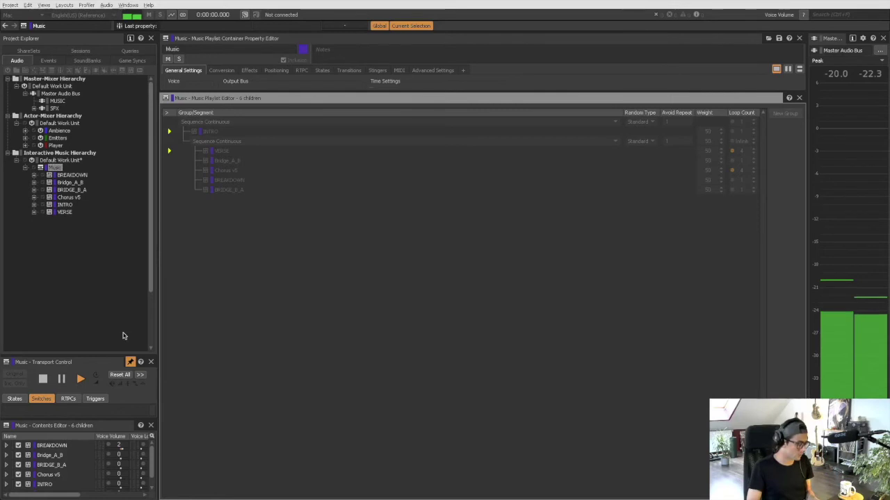
click(129, 364)
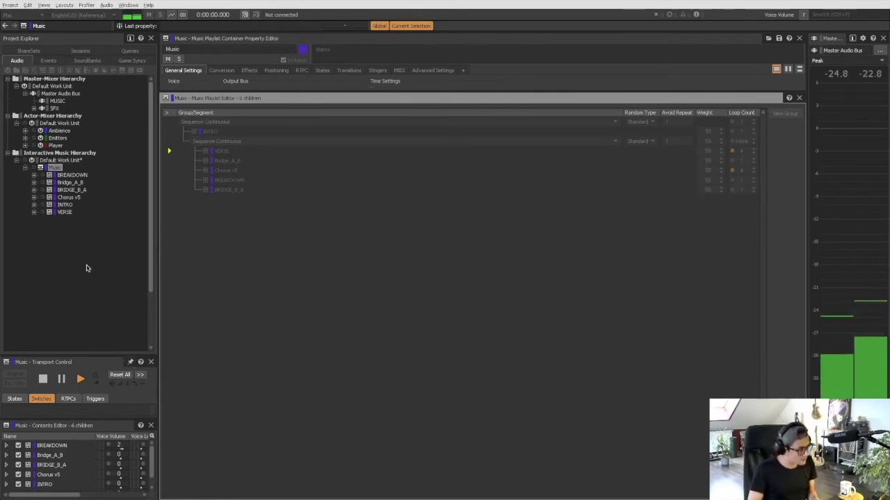
Step: Open the VERSE music segment and select its DIDJERIDOO track to inspect the sub-track variations
click(62, 213)
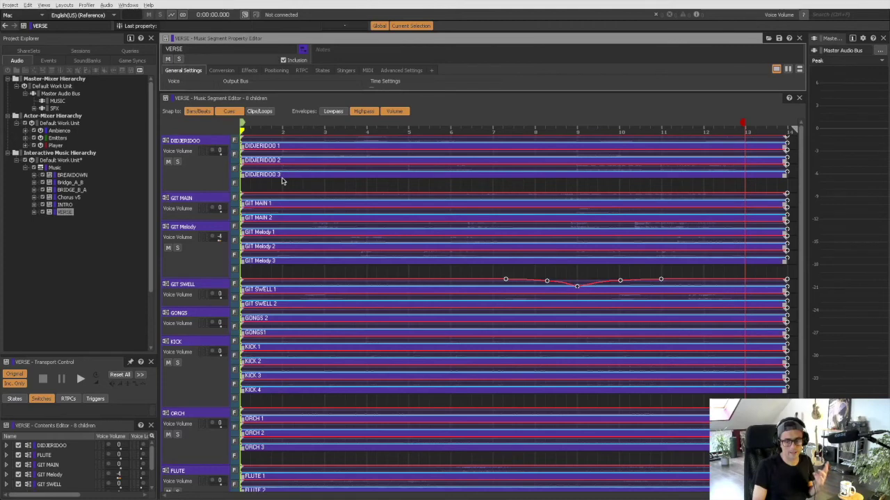
click(205, 144)
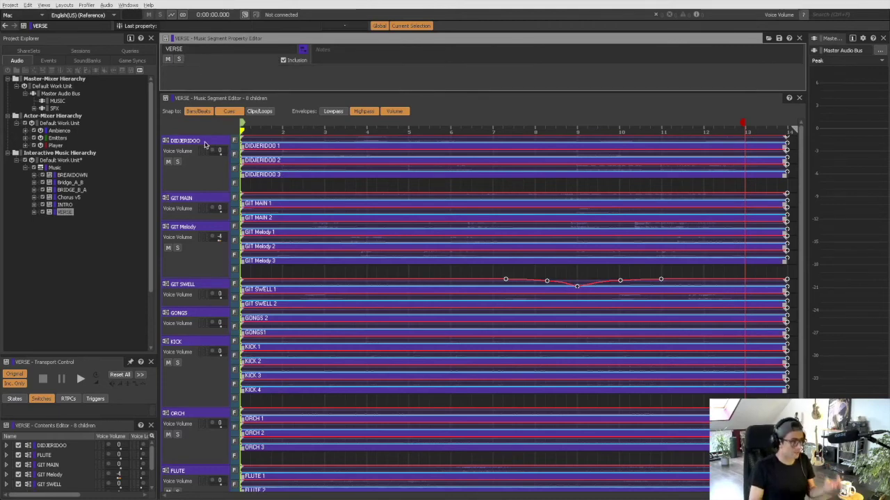
click(205, 144)
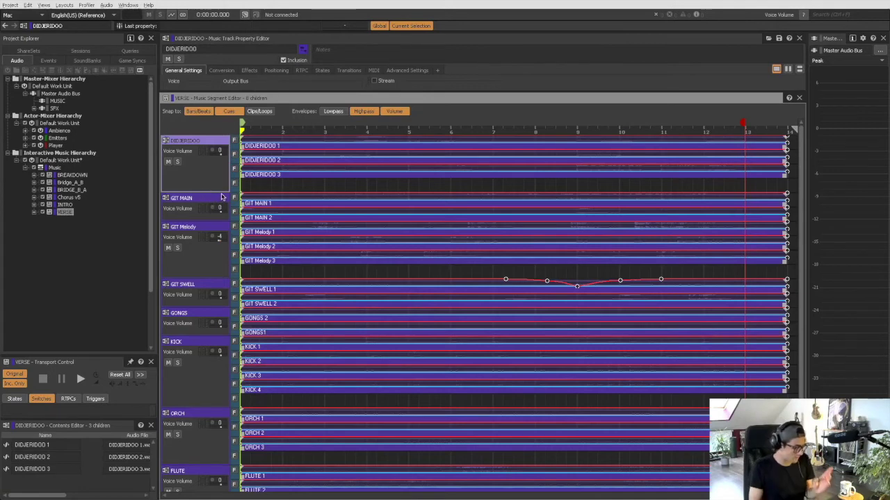
Step: Solo the VERSE segment's FLUTE track and replay it several times, clear the solo, and play the full segment
scroll(223, 313, down, 3)
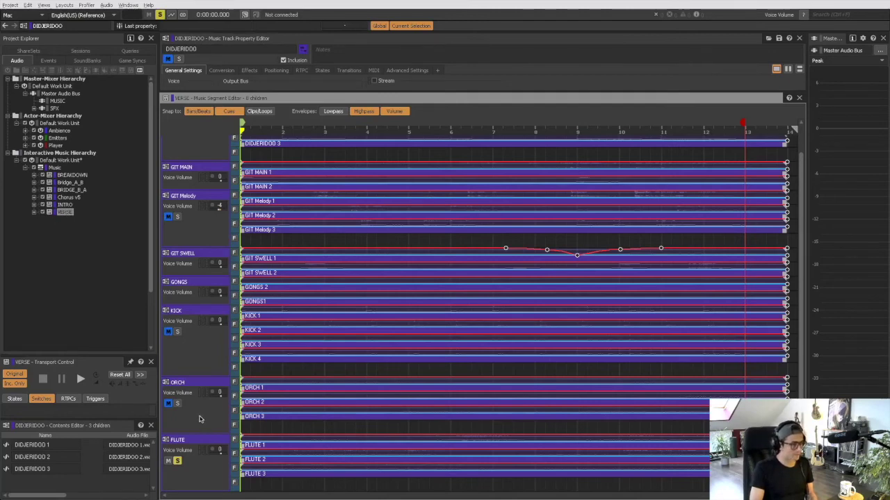
key(space)
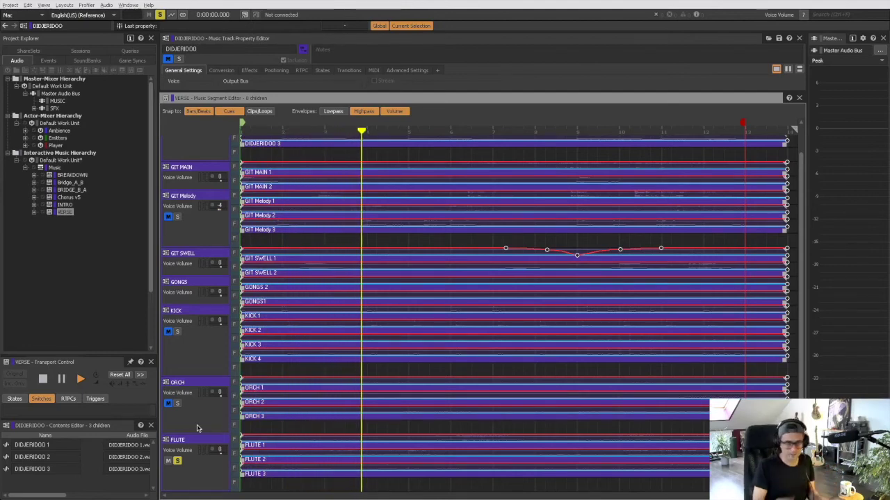
key(space)
key(space)
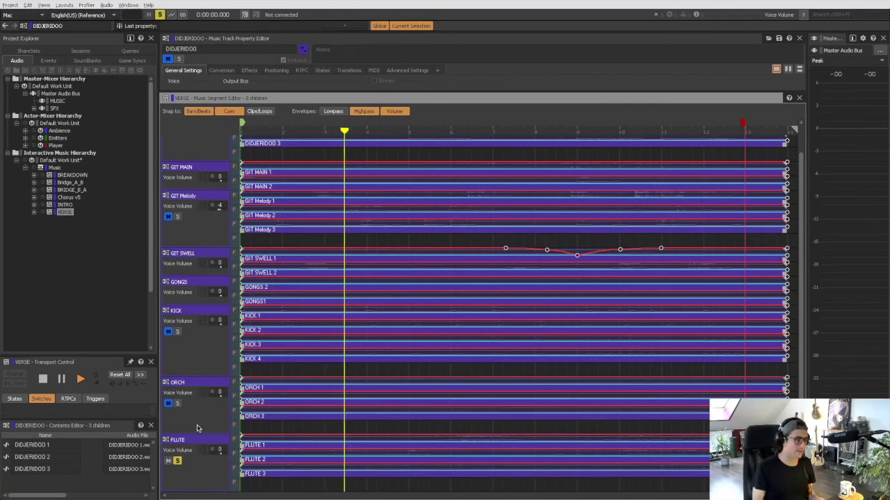
key(space)
key(space)
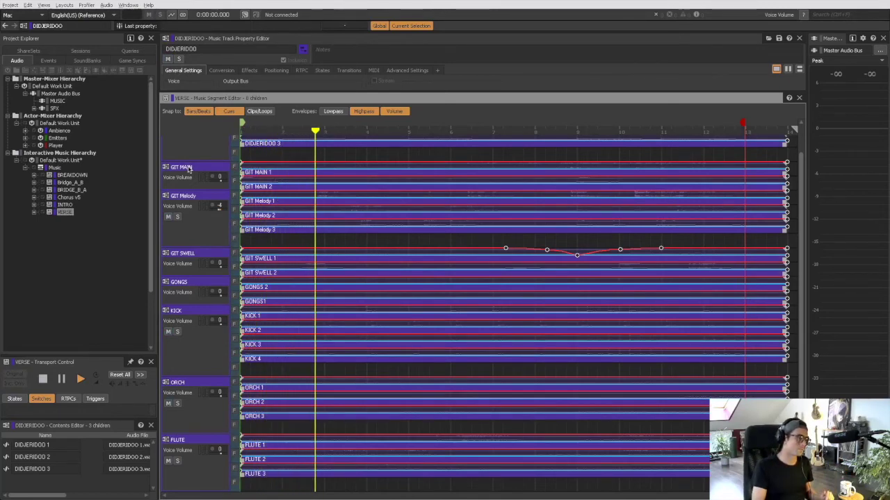
key(space)
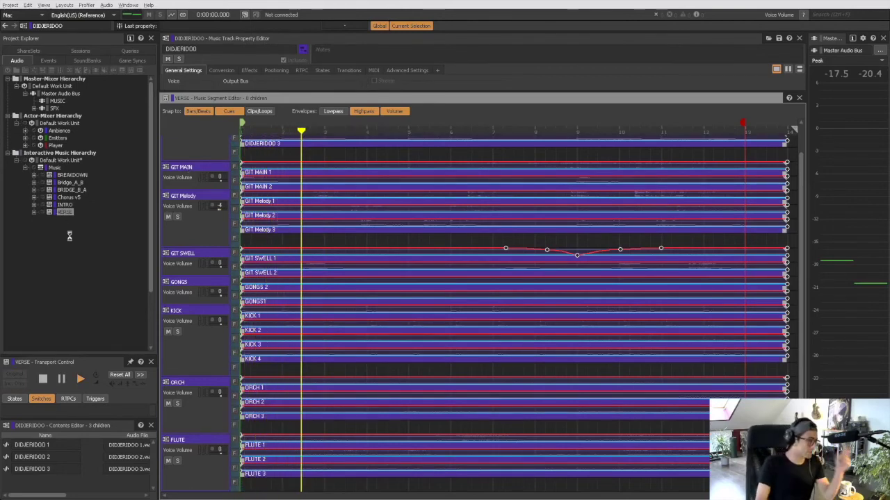
Step: Inspect the Bridge_A_B and BRIDGE_B_A music segments, and play Bridge_A_B
click(69, 183)
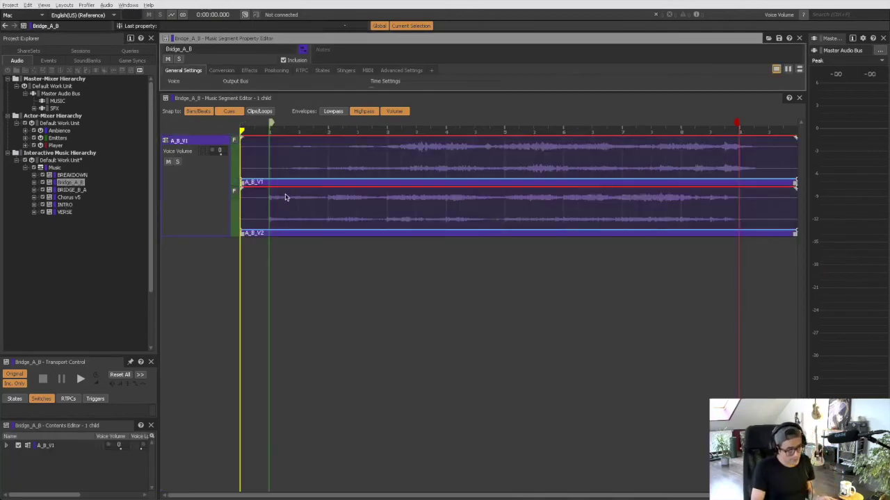
click(275, 182)
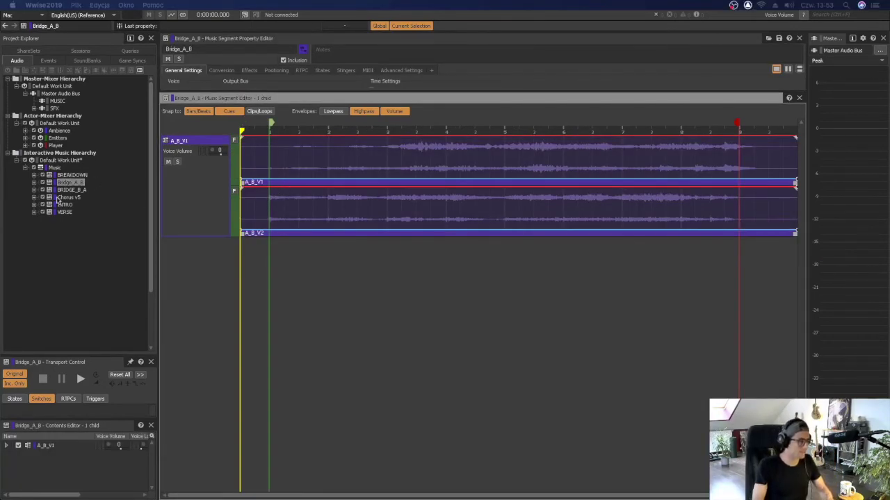
click(70, 190)
click(69, 183)
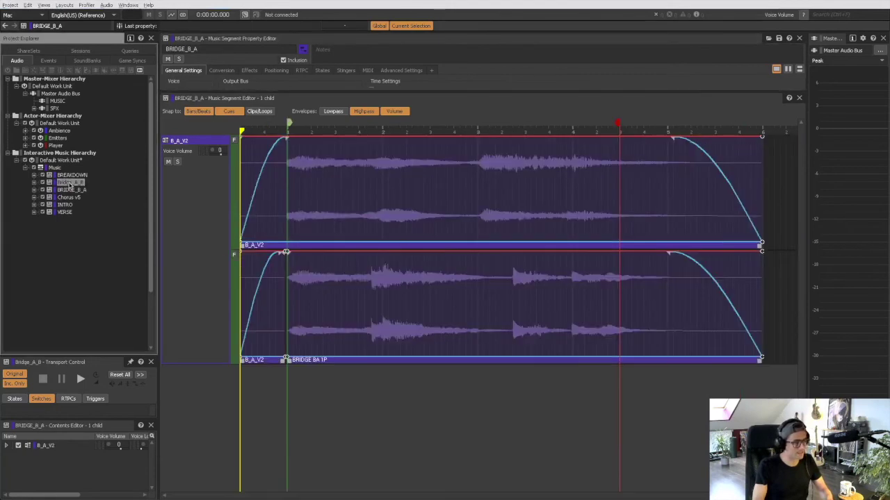
key(space)
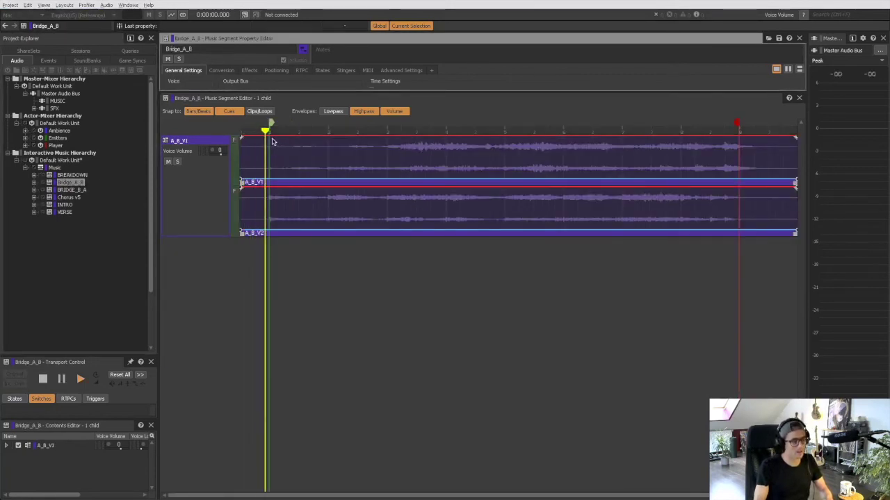